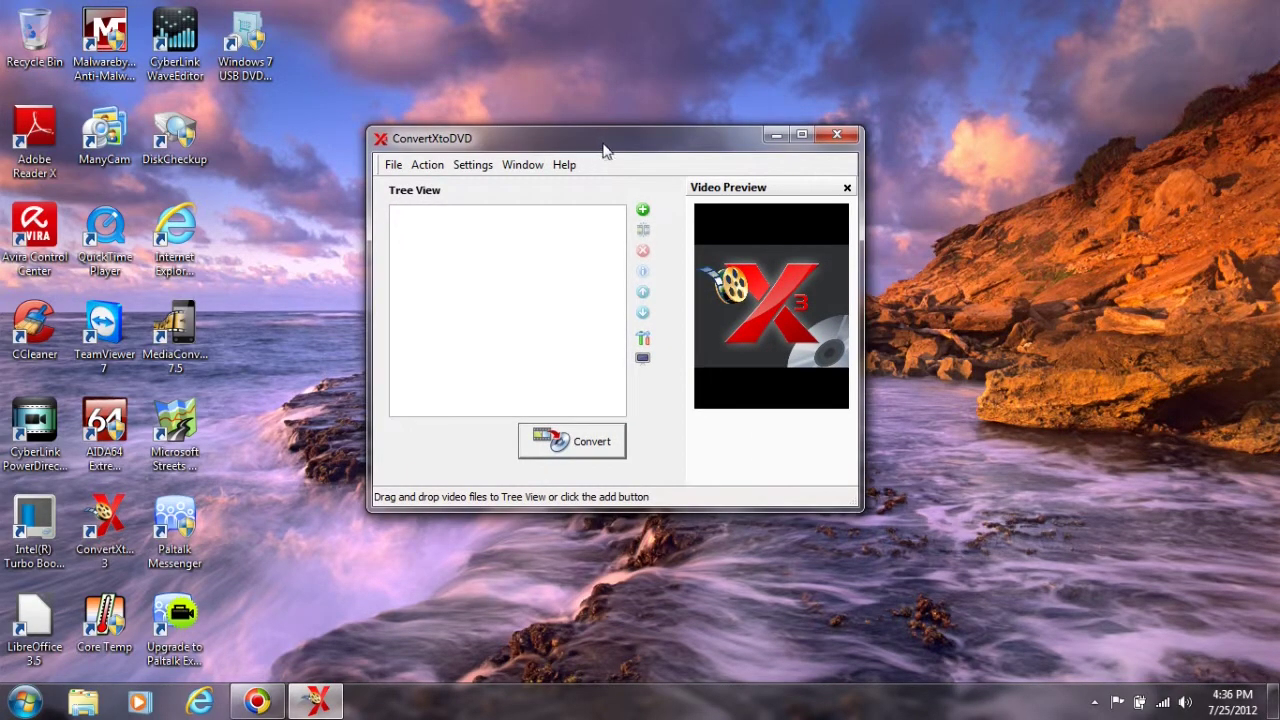
# - Check the general disc burning settings, leaving the burn speed at 4x
pyautogui.click(474, 166)
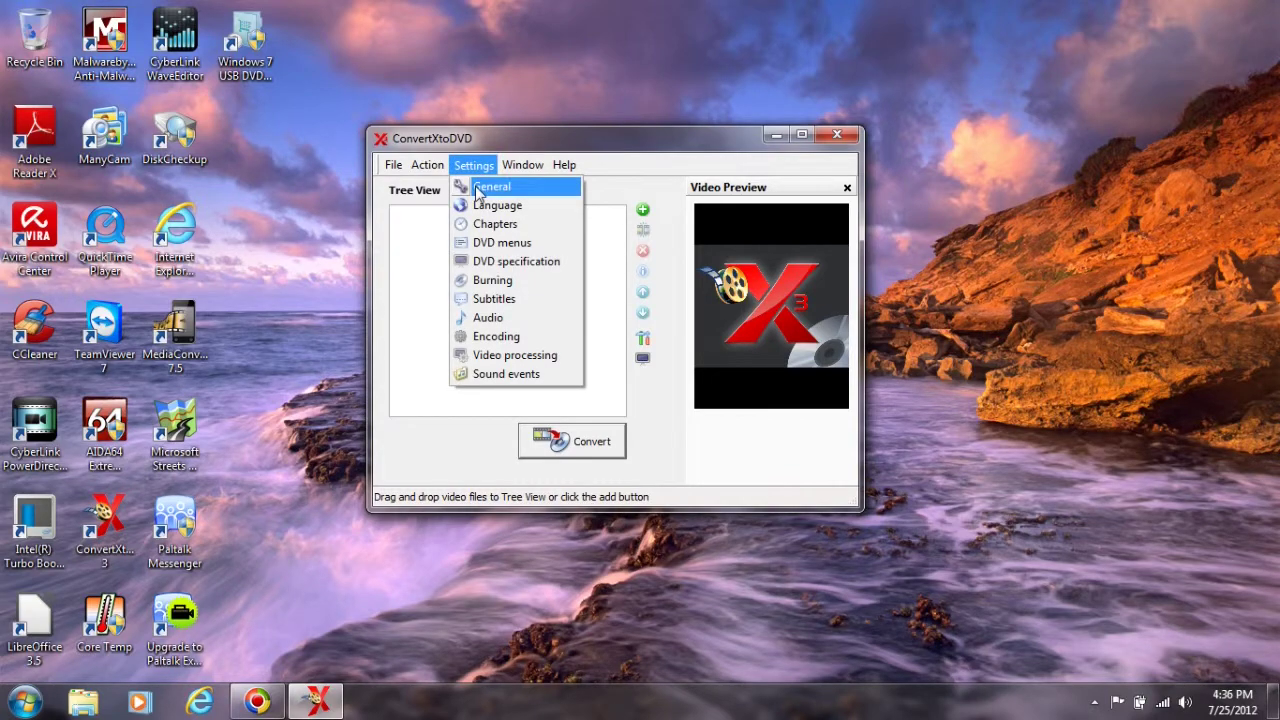
pyautogui.click(490, 187)
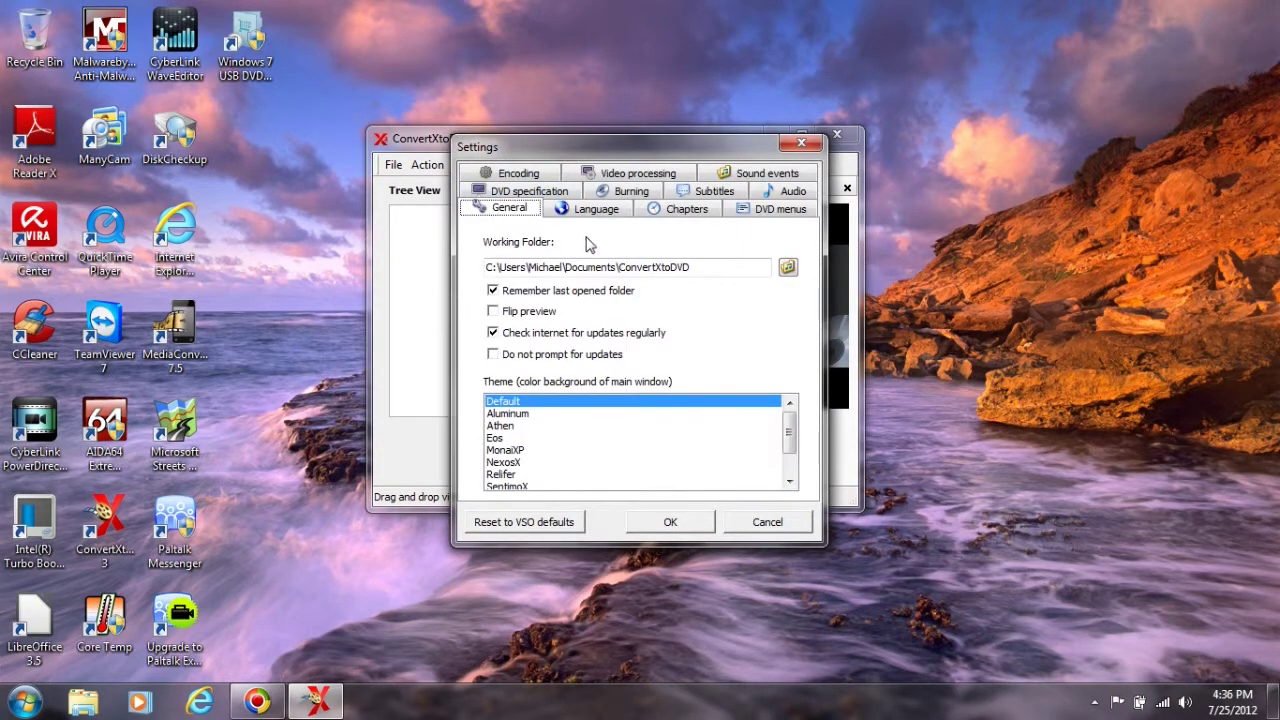
pyautogui.click(631, 194)
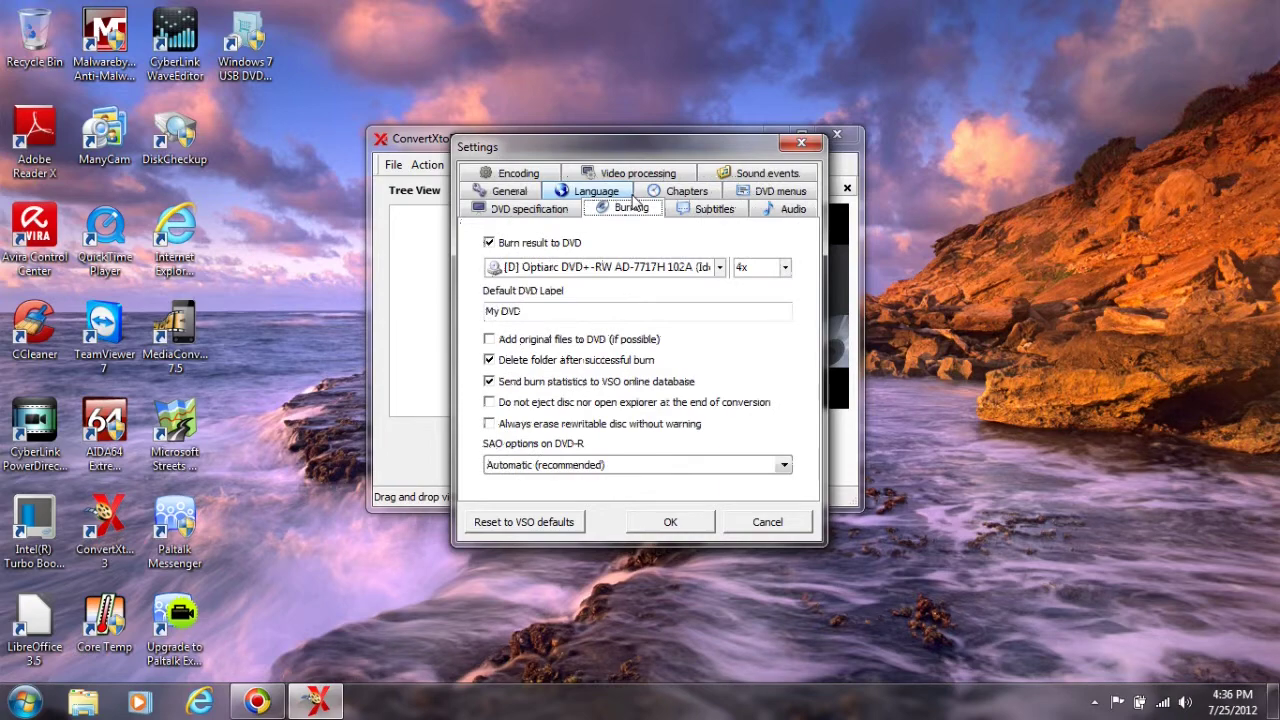
pyautogui.click(784, 272)
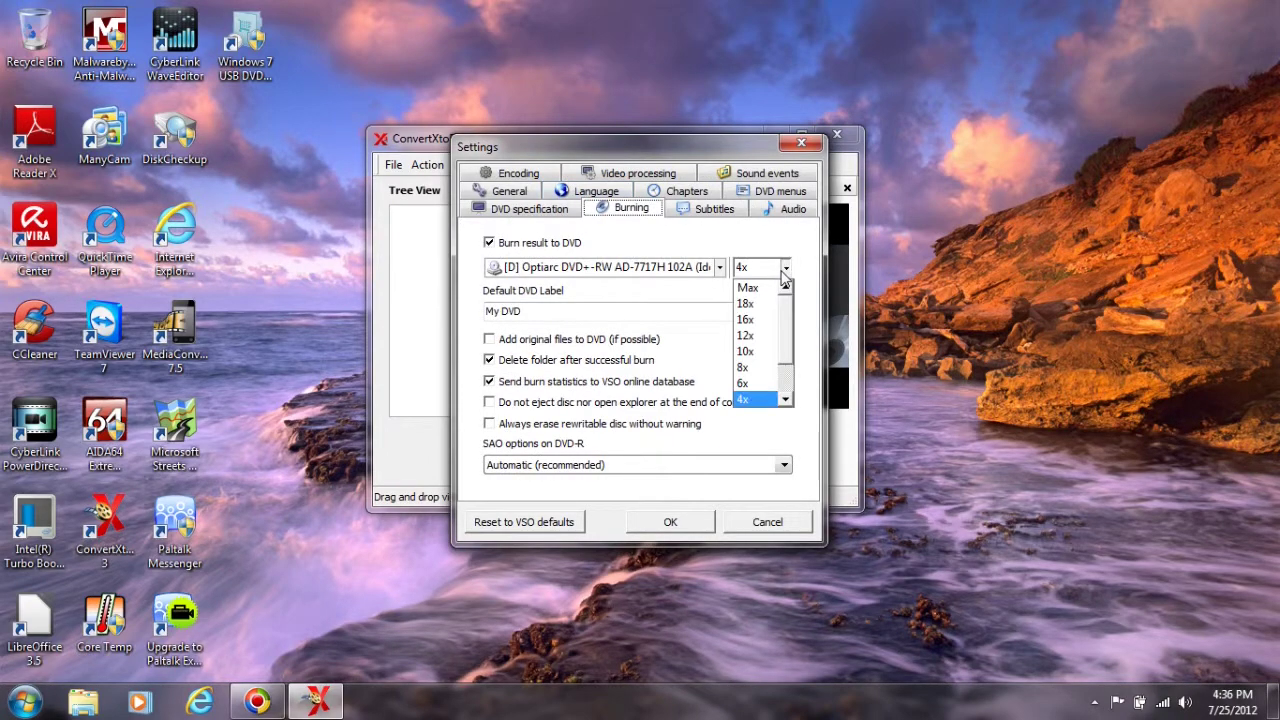
pyautogui.click(785, 272)
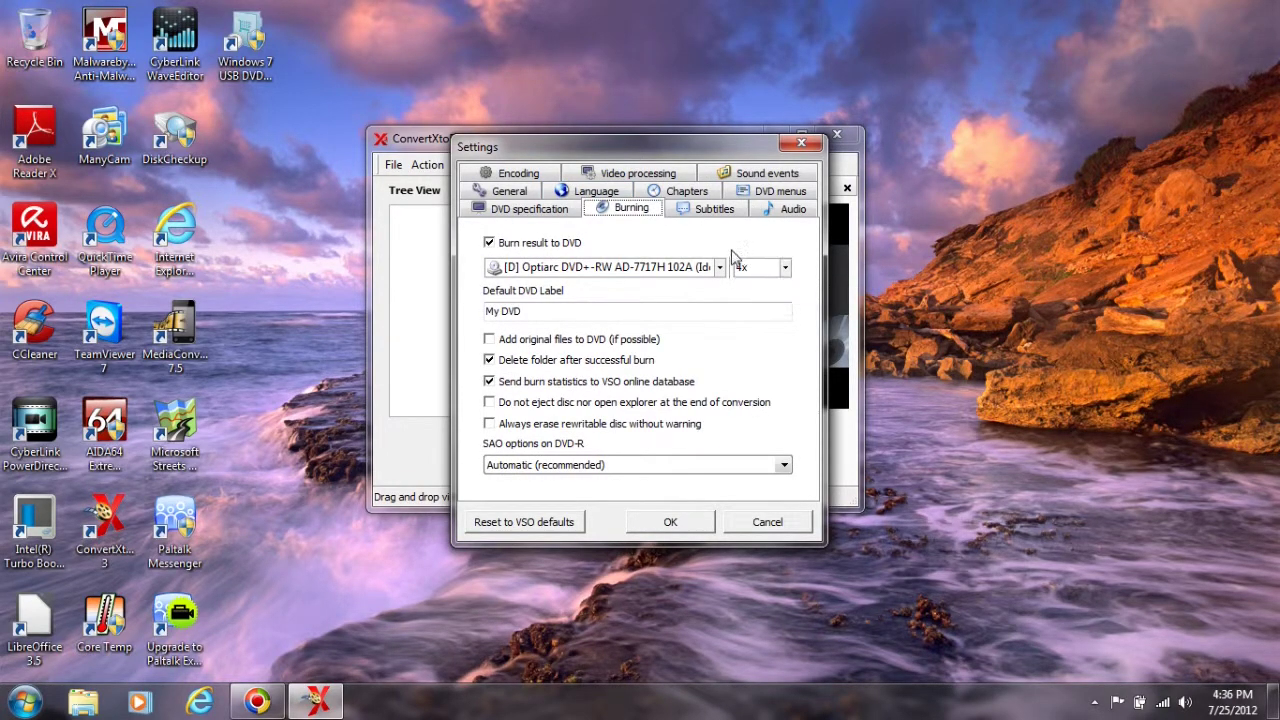
# - Review the video processing, DVD menu, encoding and audio settings, then close without saving
pyautogui.click(668, 176)
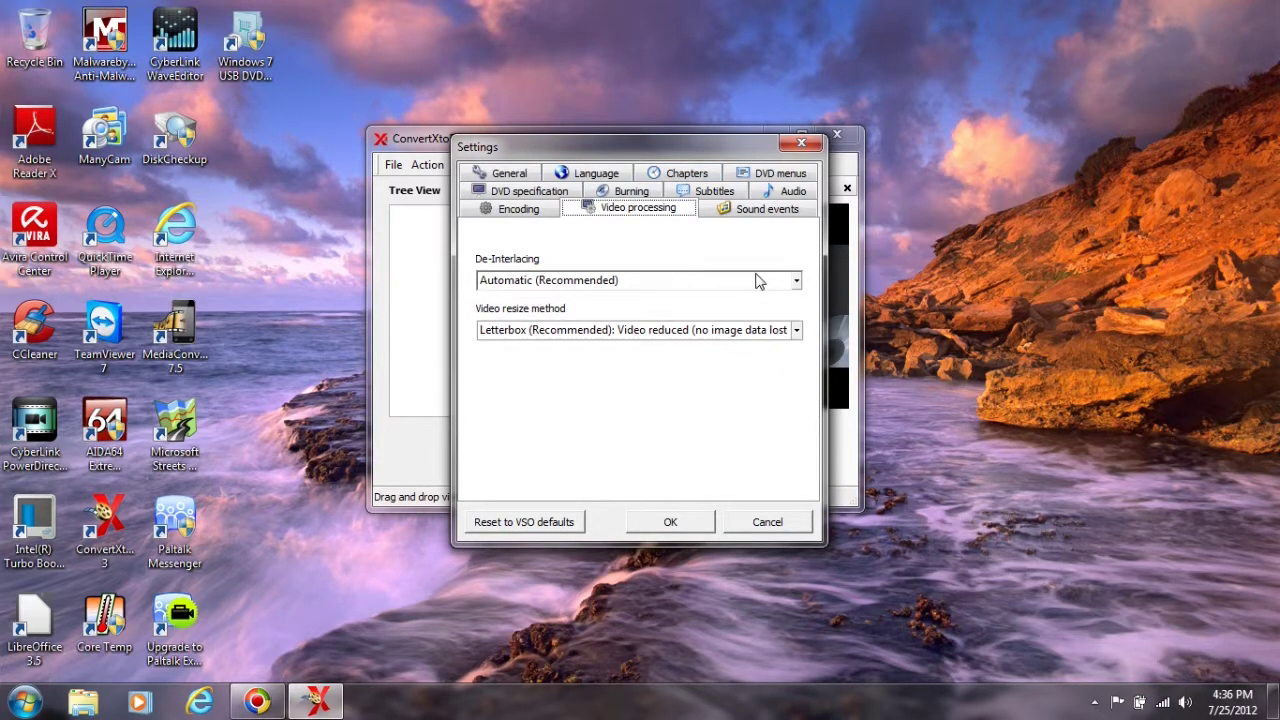
pyautogui.click(762, 177)
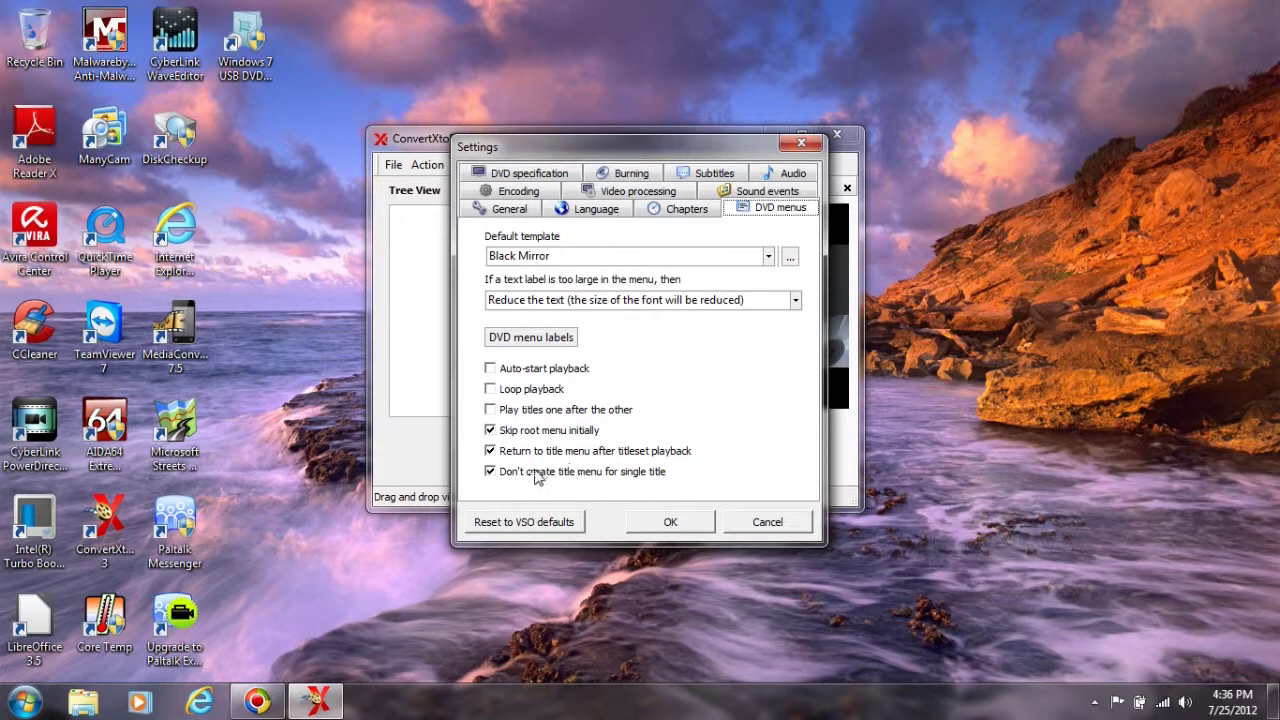
pyautogui.click(533, 196)
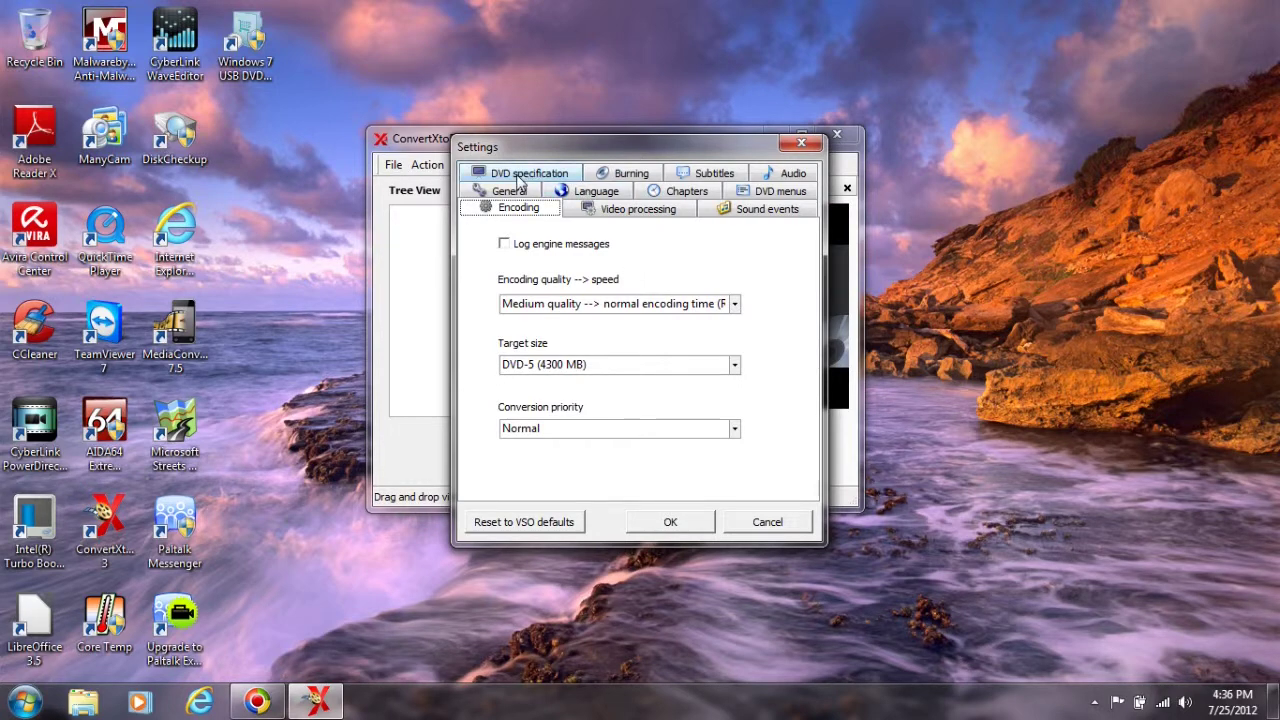
pyautogui.click(787, 175)
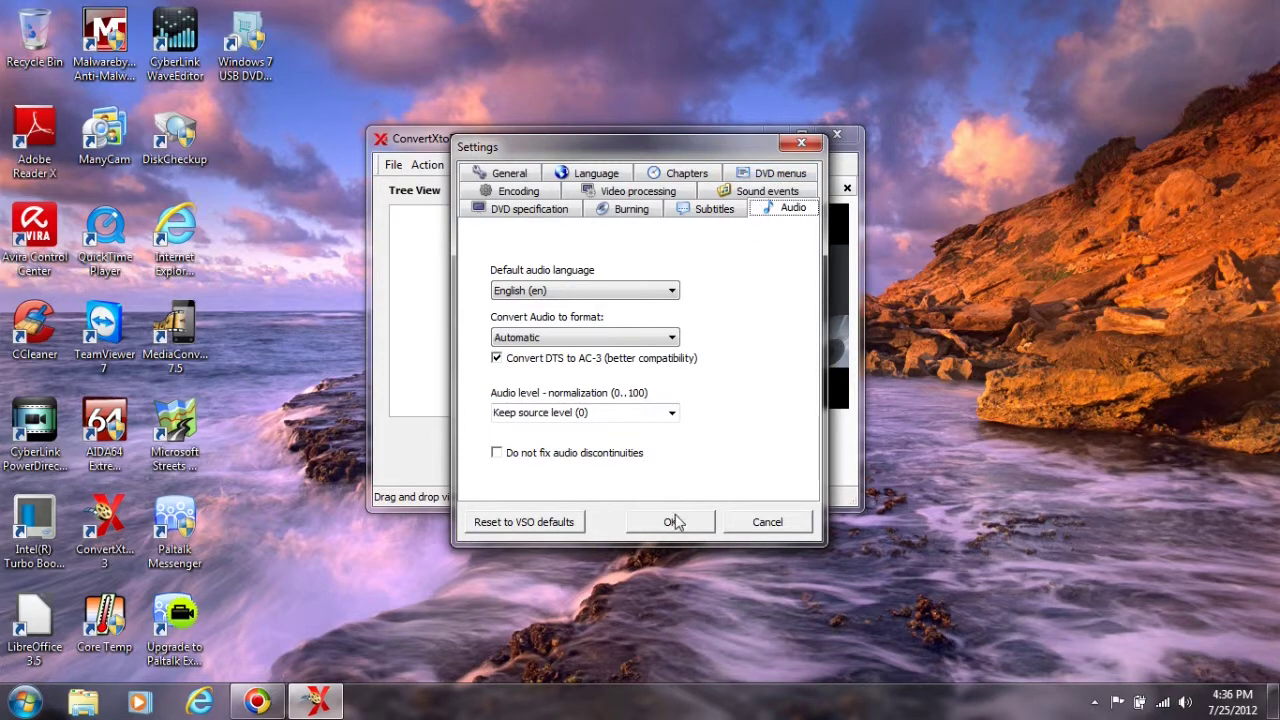
pyautogui.click(749, 524)
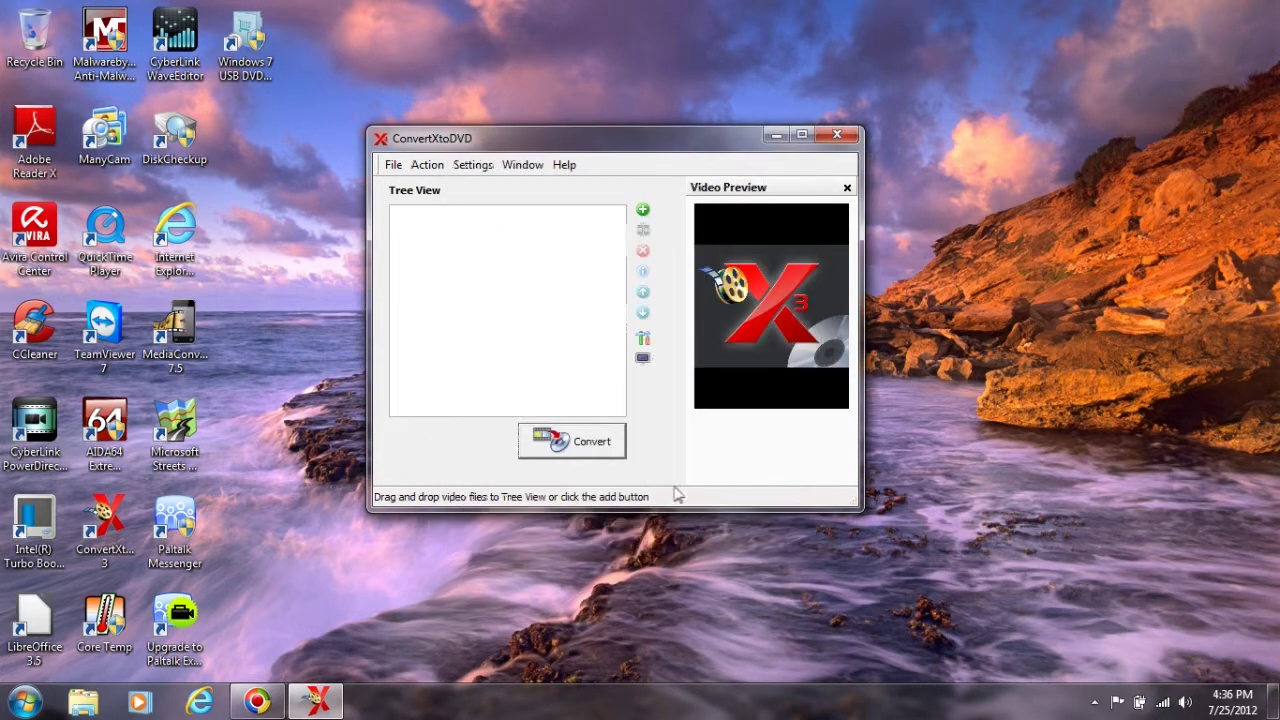
# - In the file chooser, browse from the C: drive through Users to the GoPro Flip CAmera folder
pyautogui.click(643, 211)
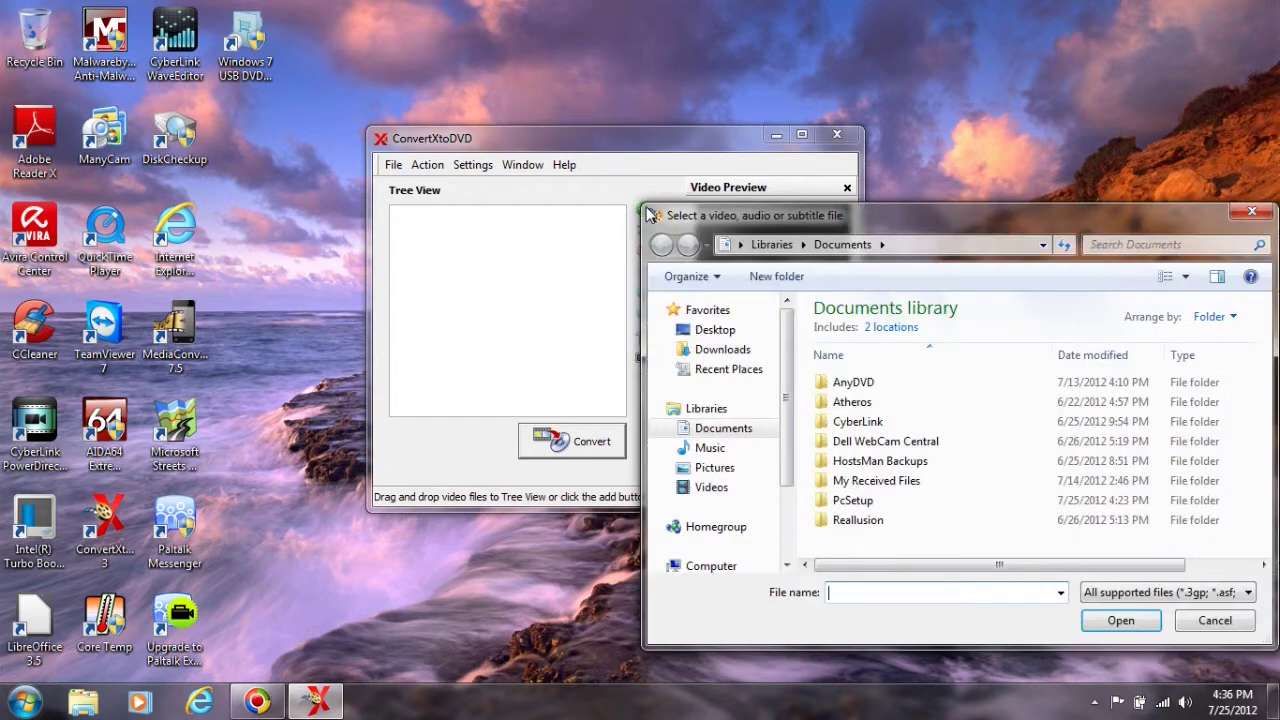
pyautogui.moveTo(853, 211); pyautogui.dragTo(659, 184)
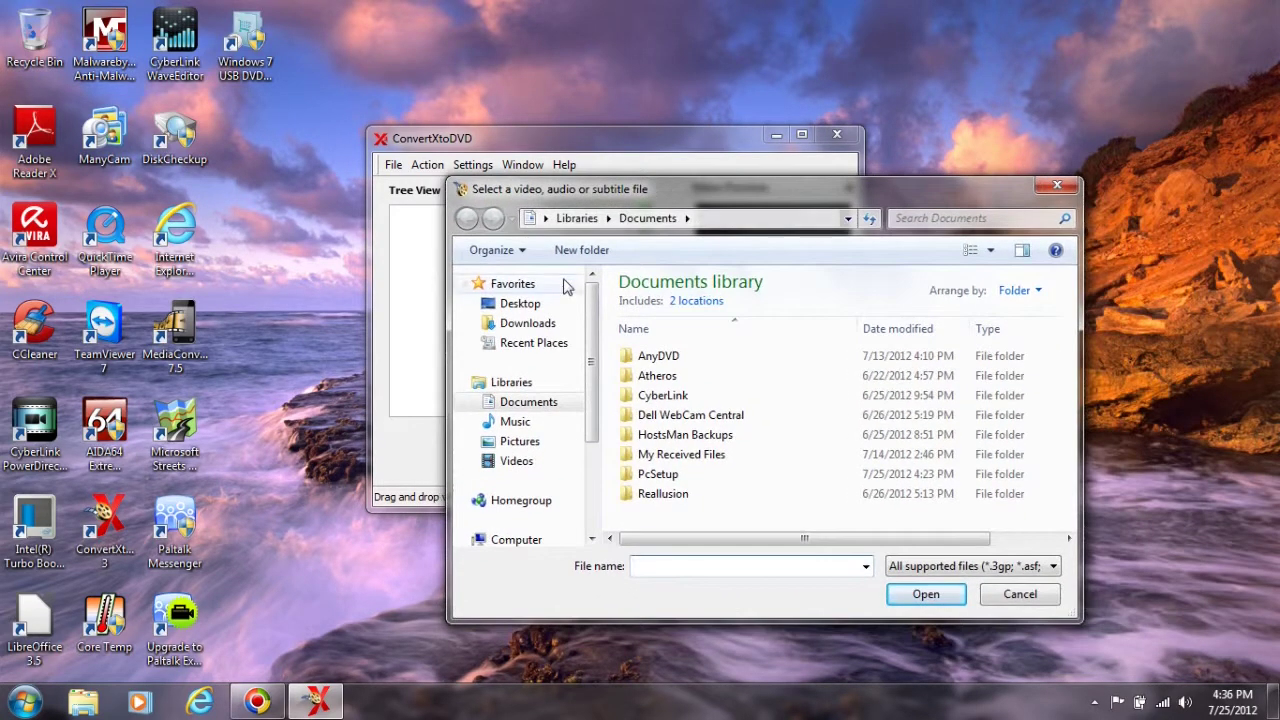
pyautogui.click(541, 346)
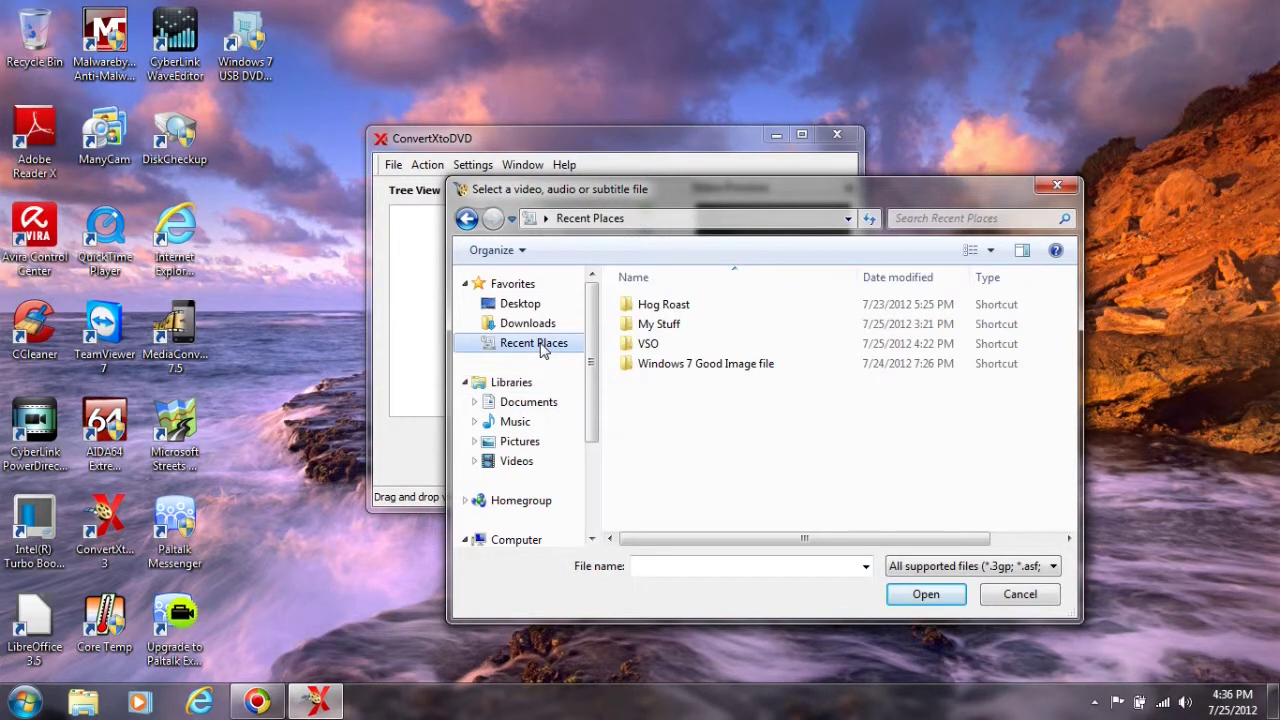
pyautogui.moveTo(589, 440); pyautogui.dragTo(590, 488)
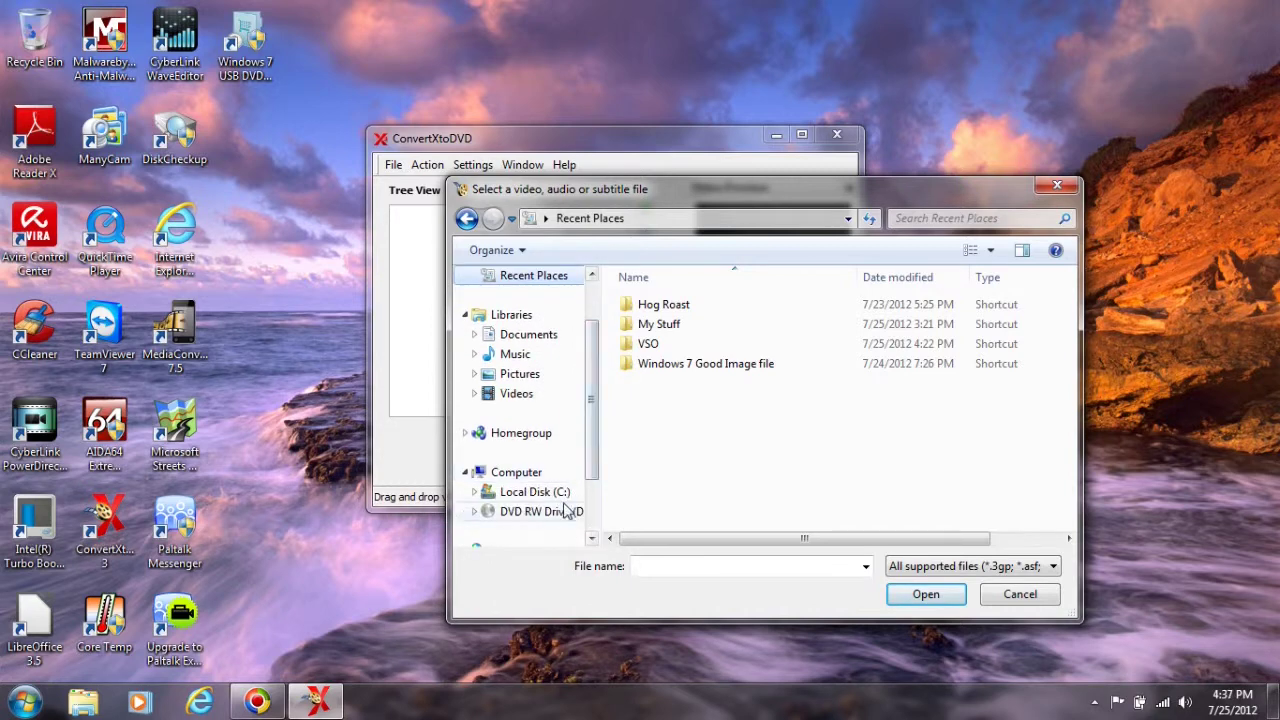
pyautogui.click(542, 492)
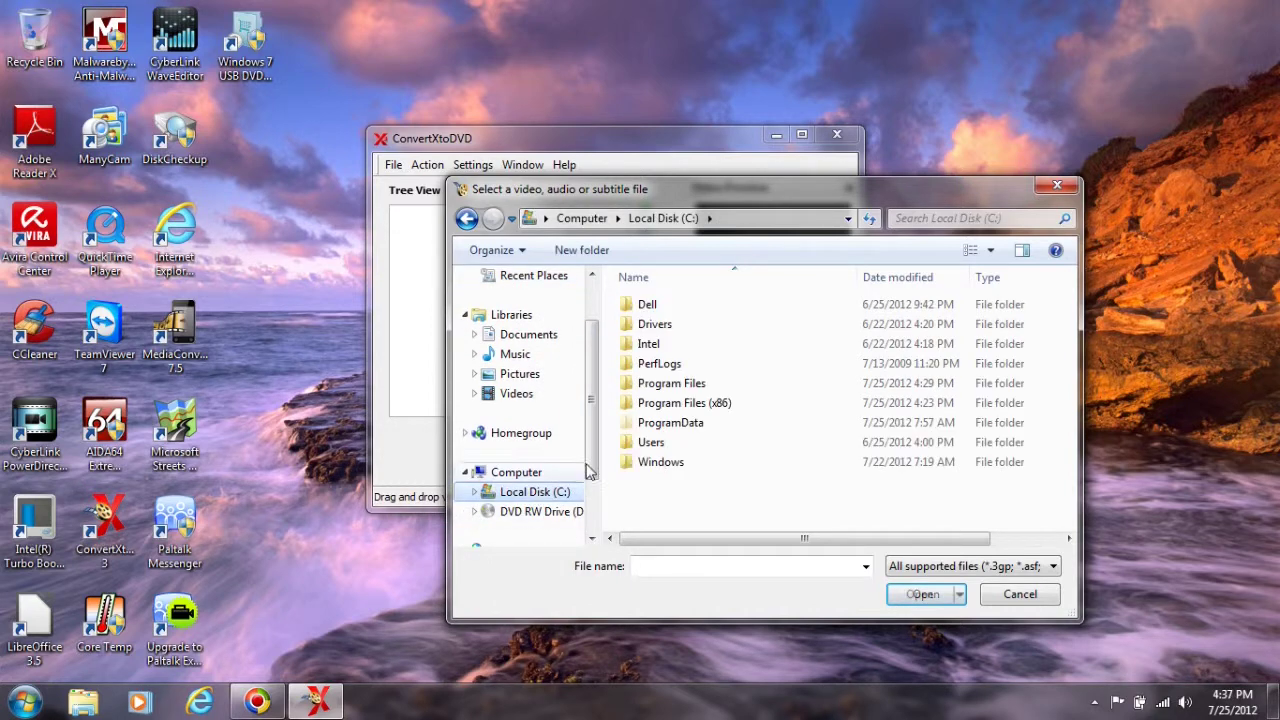
pyautogui.doubleClick(655, 443)
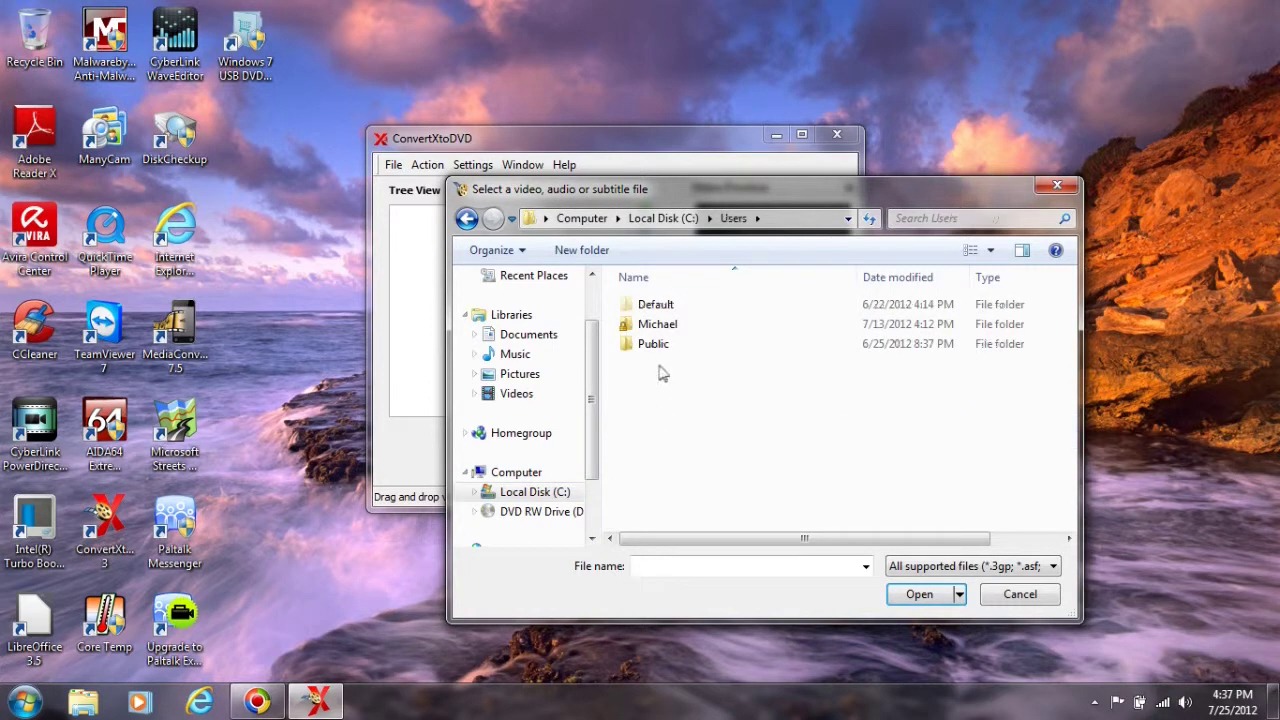
pyautogui.doubleClick(658, 324)
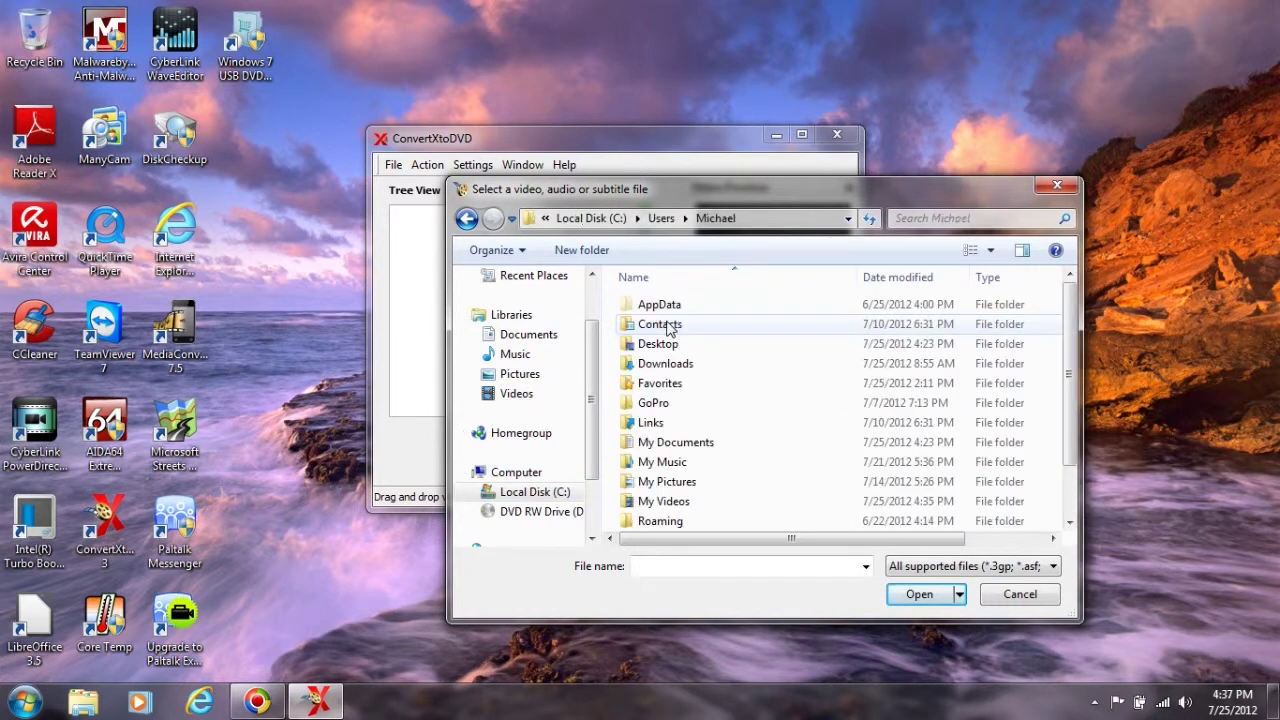
pyautogui.doubleClick(653, 403)
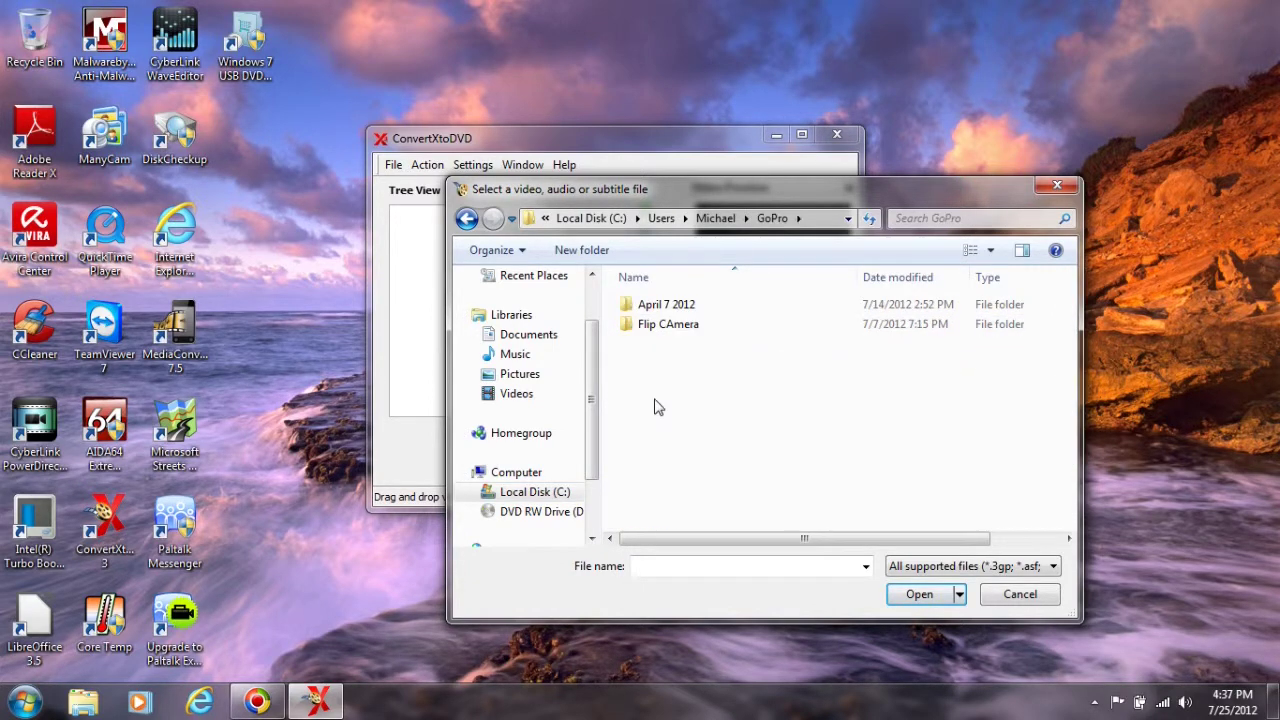
pyautogui.doubleClick(674, 334)
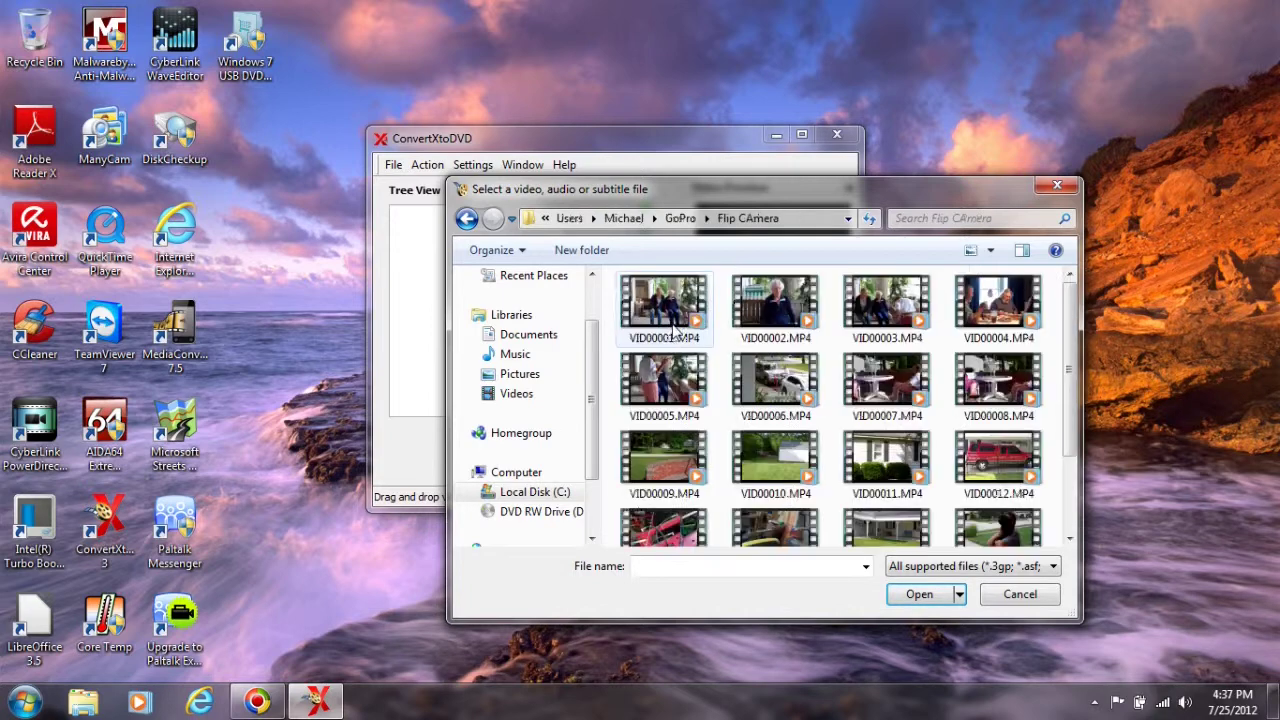
# - Add the April 7 2012 Story To 58 west mp4 from GoPro's April 7 2012 folder
pyautogui.moveTo(775, 201); pyautogui.dragTo(706, 201)
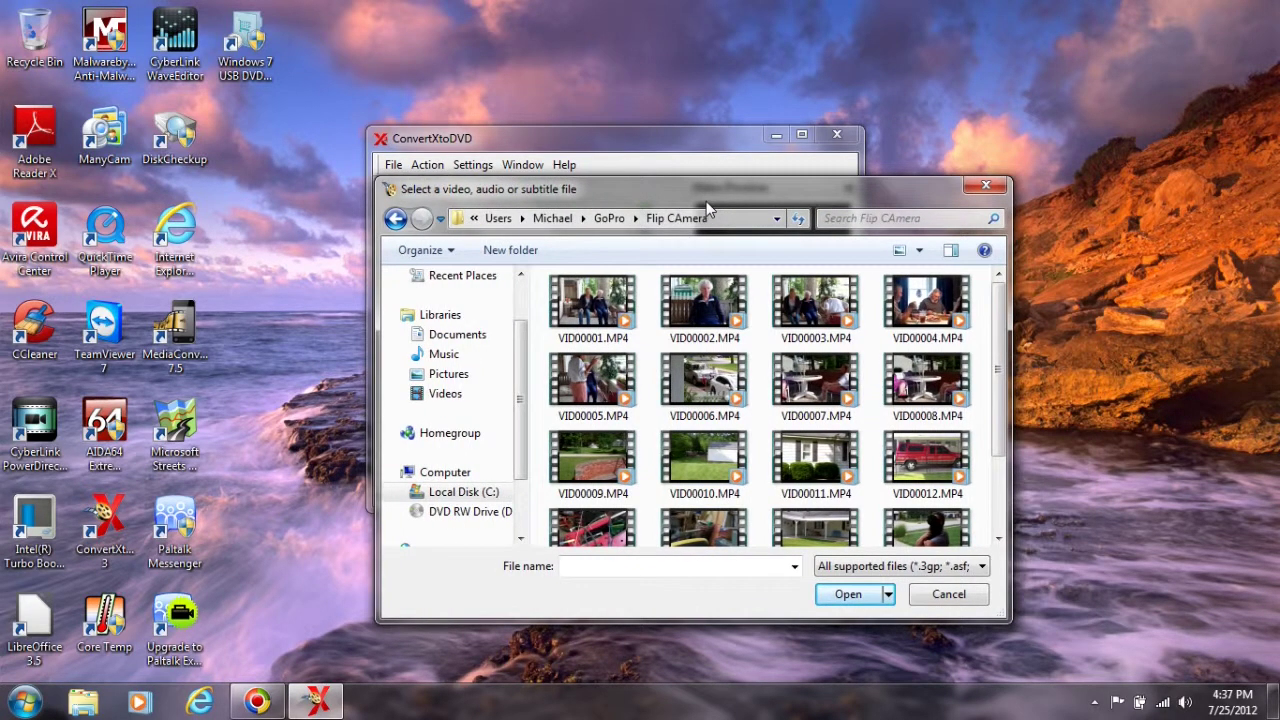
pyautogui.click(609, 218)
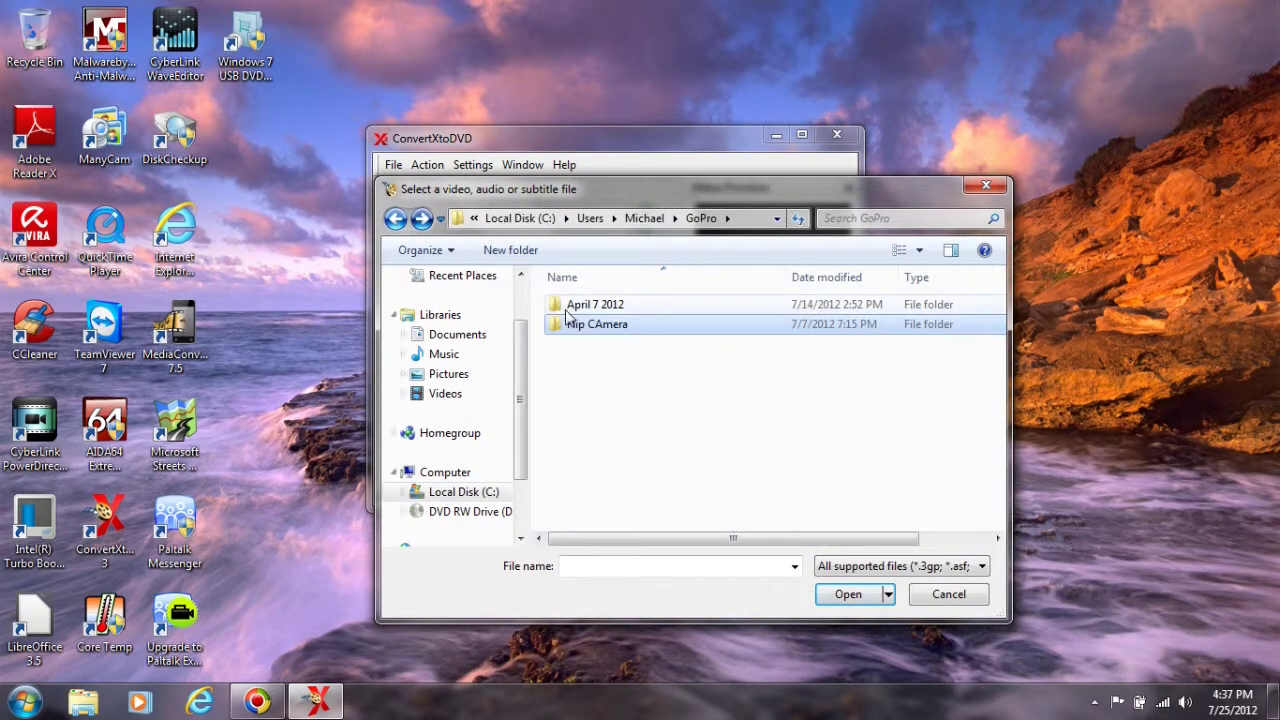
pyautogui.doubleClick(568, 310)
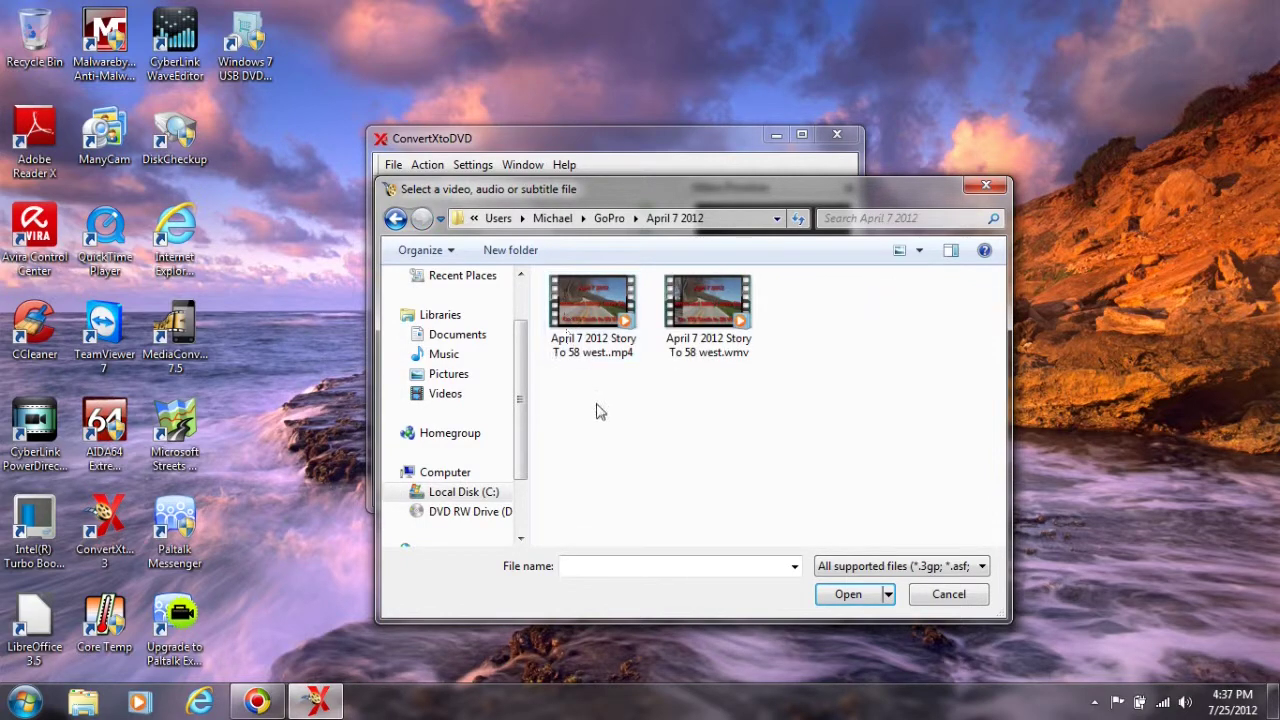
pyautogui.click(596, 318)
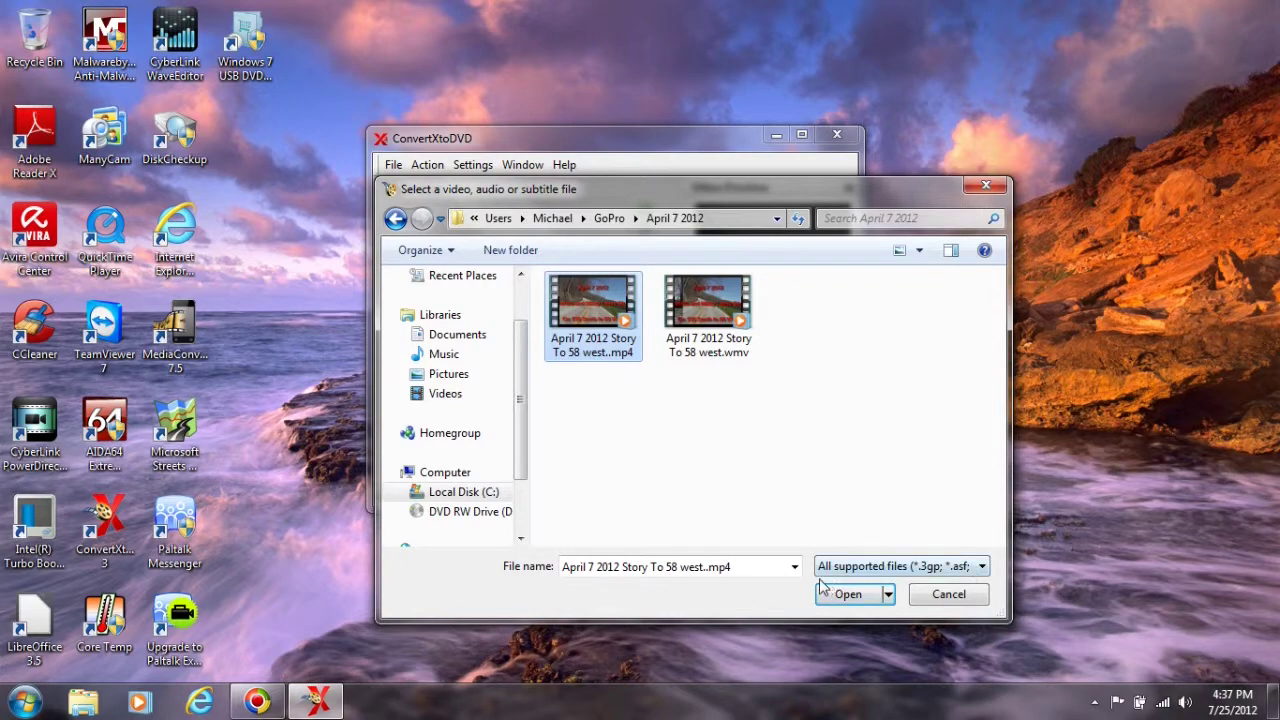
pyautogui.click(849, 596)
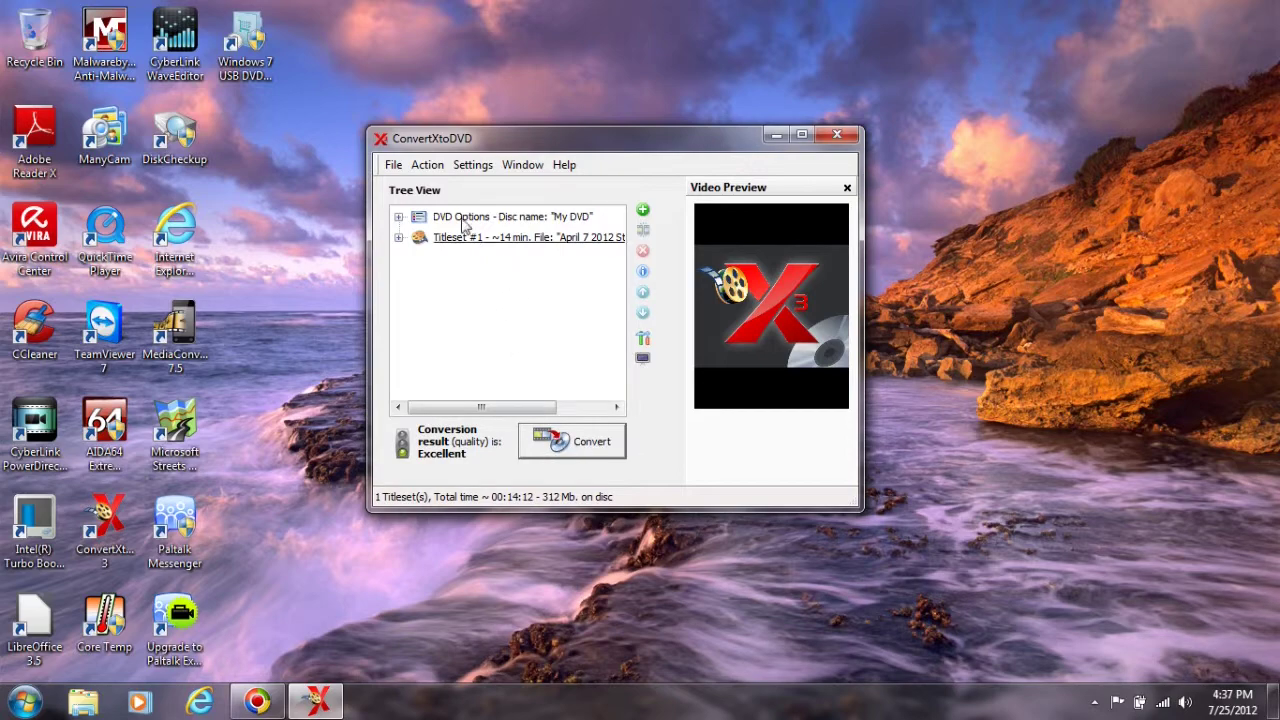
pyautogui.click(643, 212)
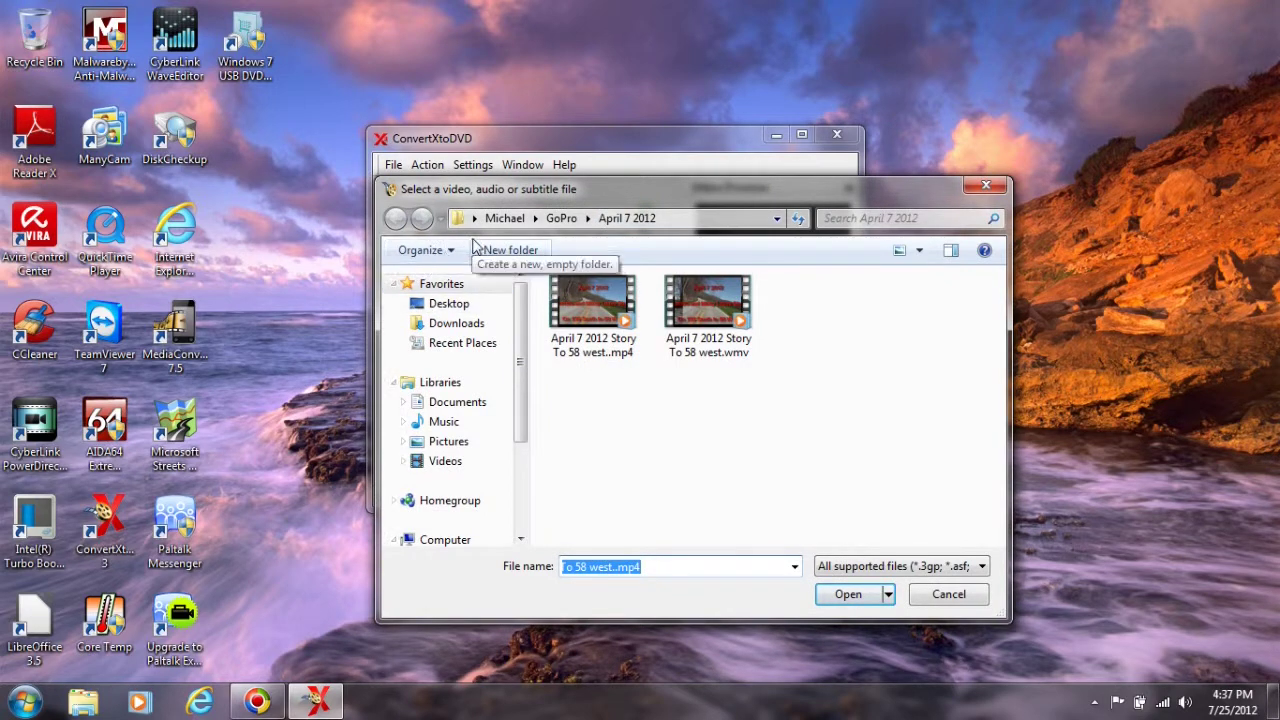
# - Add VID00013.MP4 from GoPro's Flip CAmera folder as Titleset #2
pyautogui.click(561, 218)
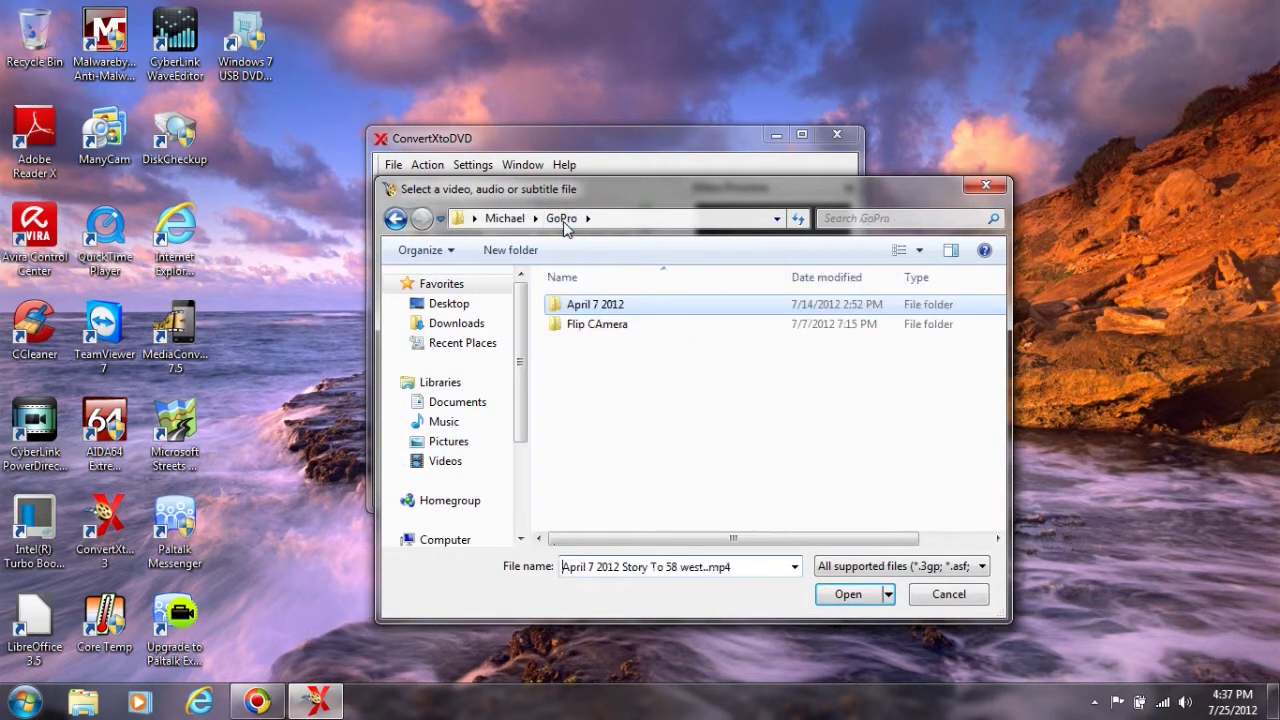
pyautogui.doubleClick(585, 324)
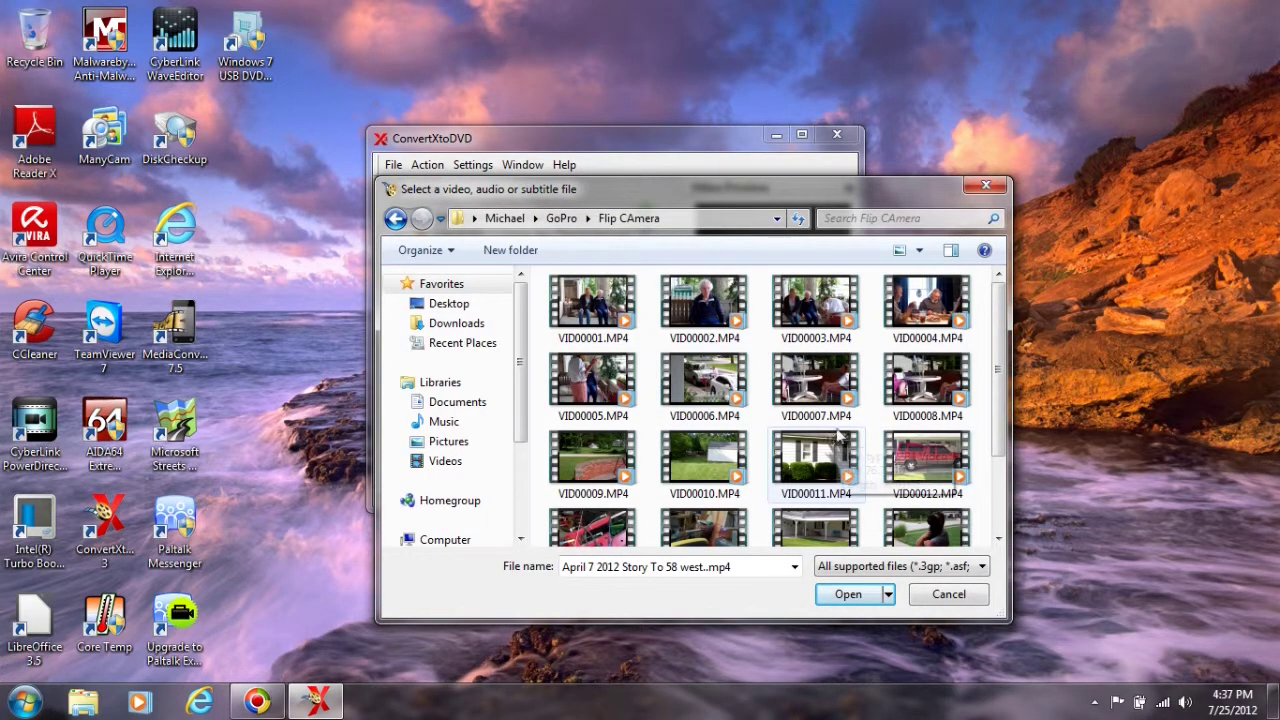
pyautogui.scroll(-1, 1000, 405)
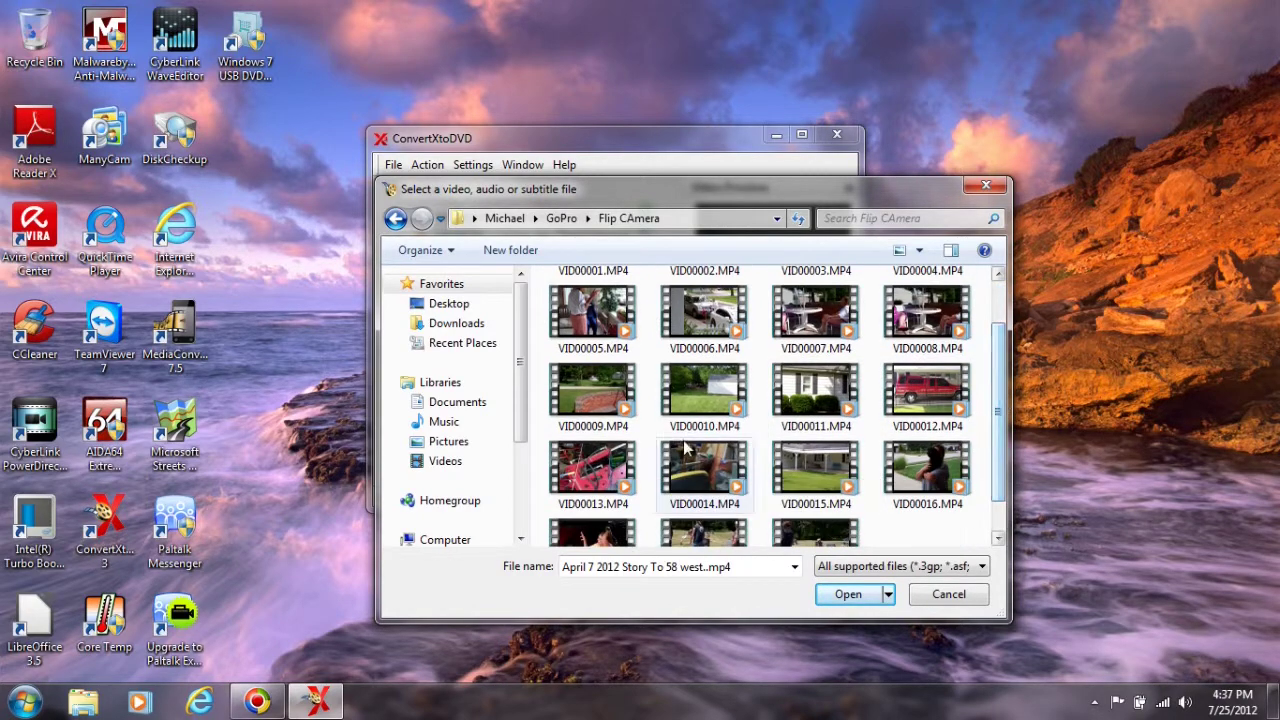
pyautogui.click(614, 467)
pyautogui.click(852, 596)
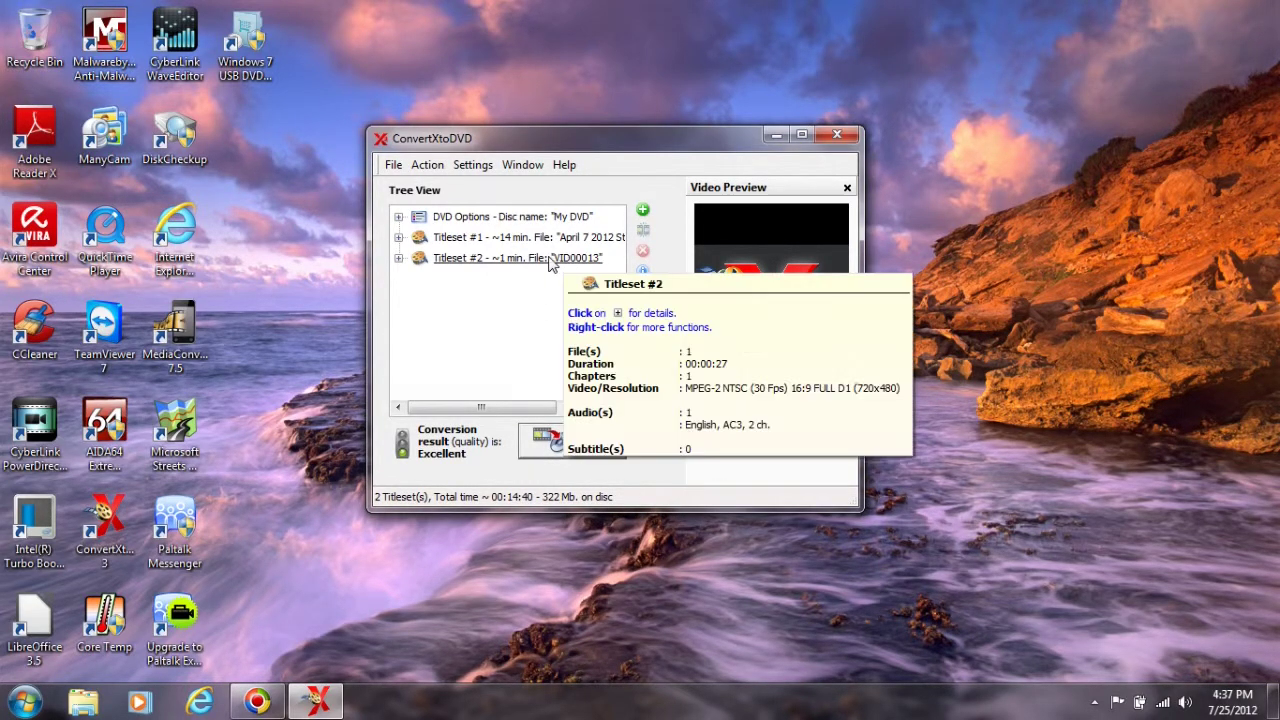
# - Check the titleset details and expand DVD Options in the Tree View, showing the Black Mirror menu template
pyautogui.moveTo(544, 245)
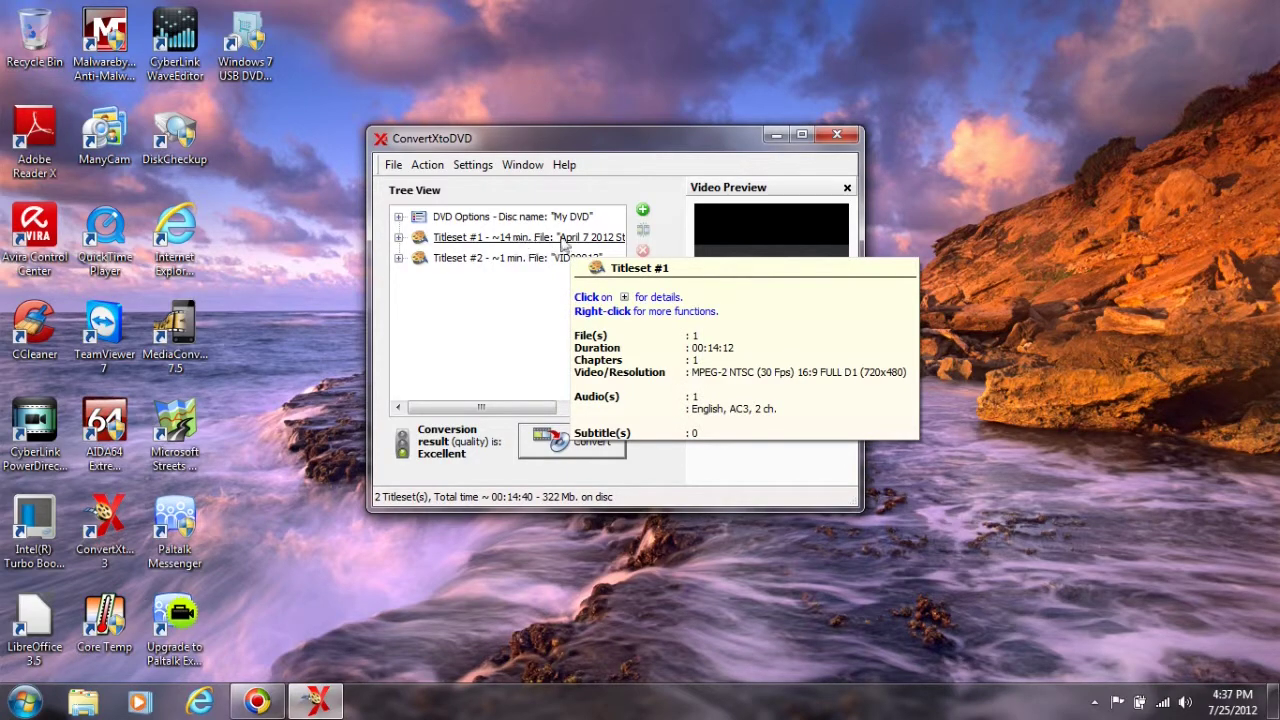
pyautogui.moveTo(572, 224)
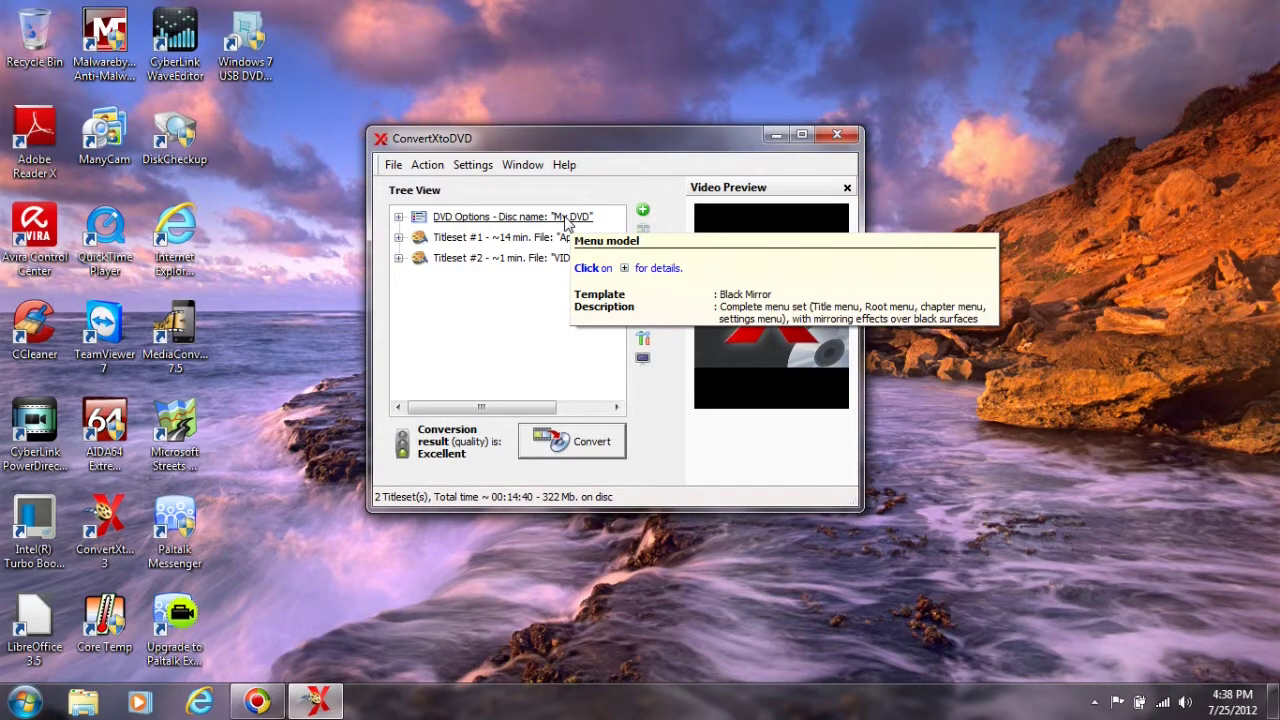
pyautogui.click(566, 218)
pyautogui.doubleClick(566, 218)
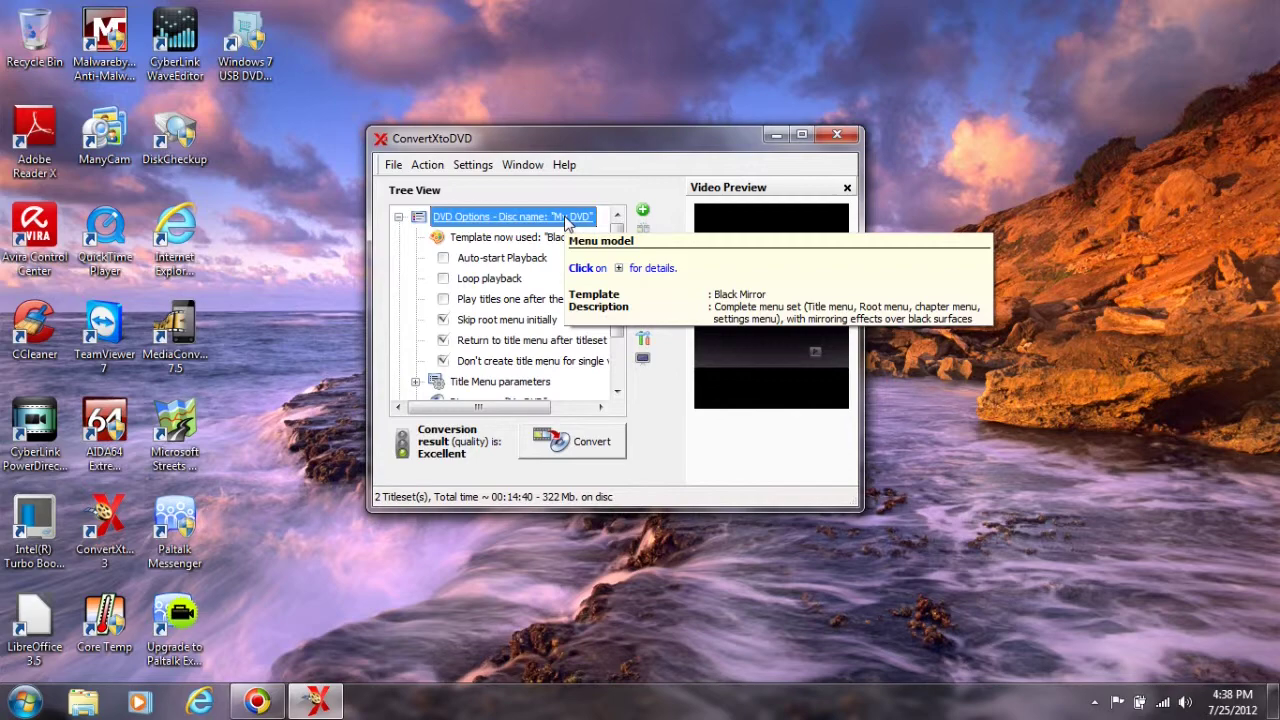
pyautogui.doubleClick(566, 218)
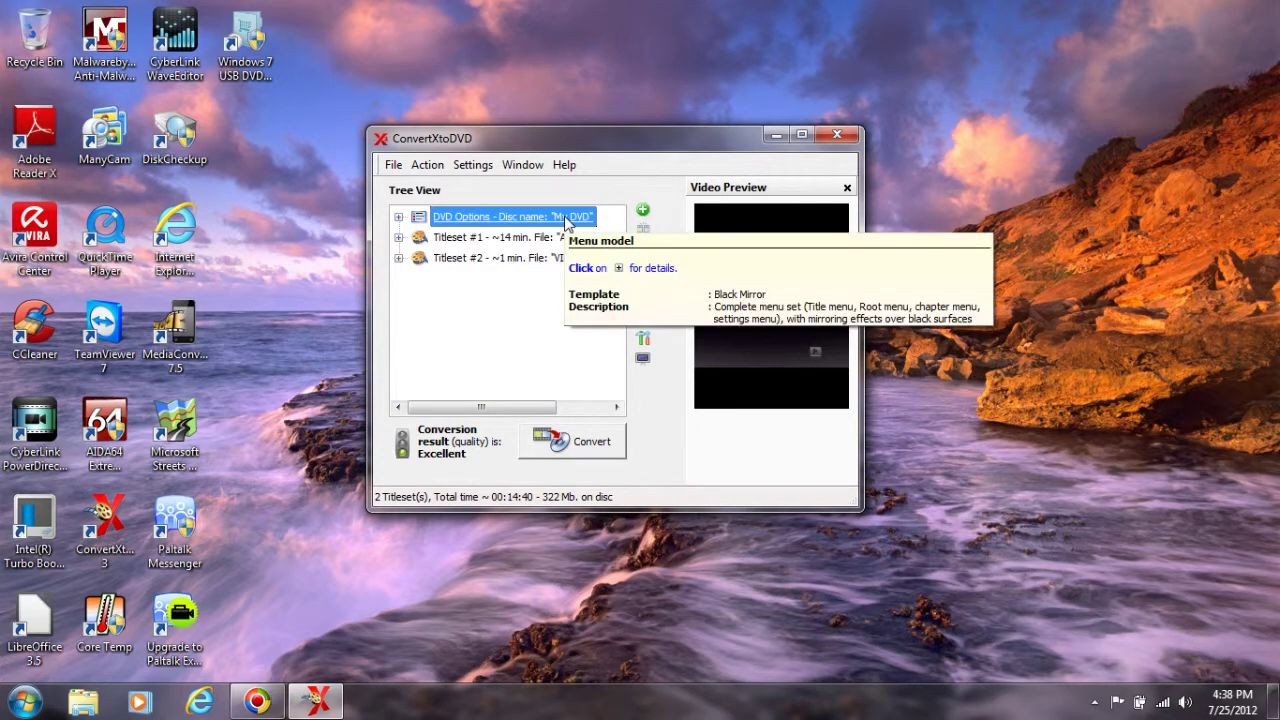
pyautogui.doubleClick(566, 218)
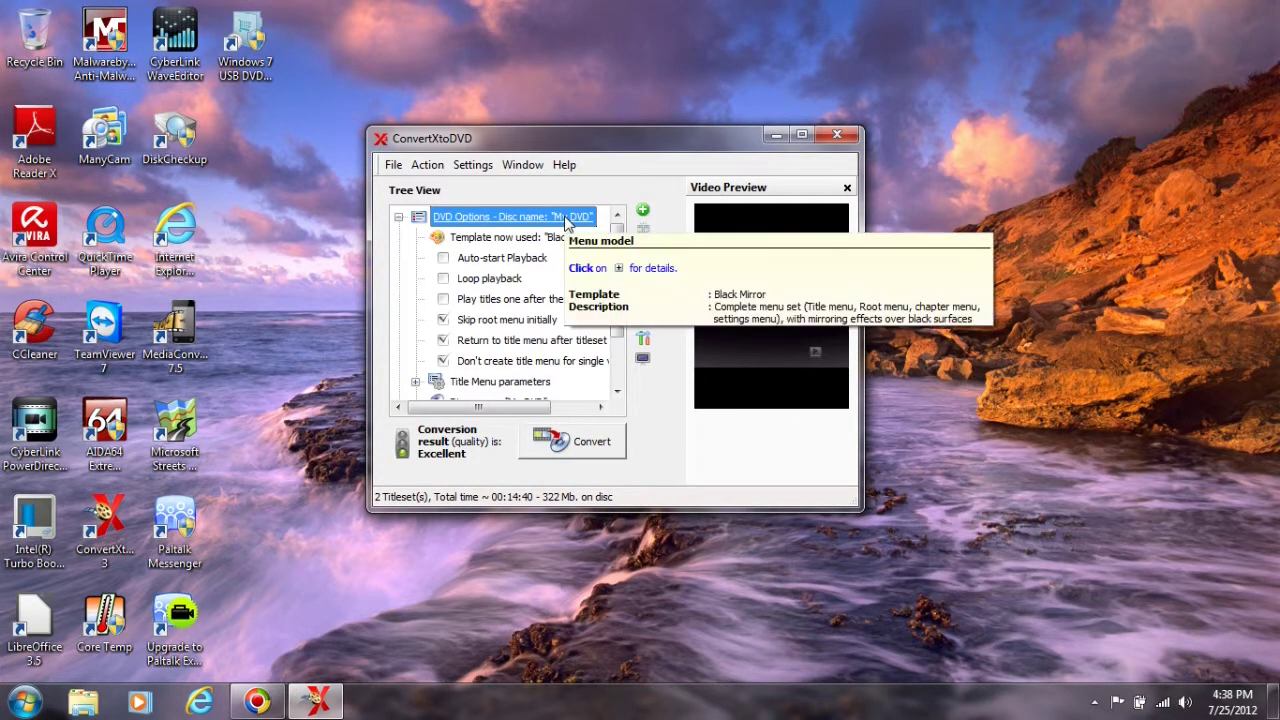
pyautogui.doubleClick(575, 221)
# - Replace the disc name 'My DVD' with 'April 7 2012 Ride'
pyautogui.click(576, 221)
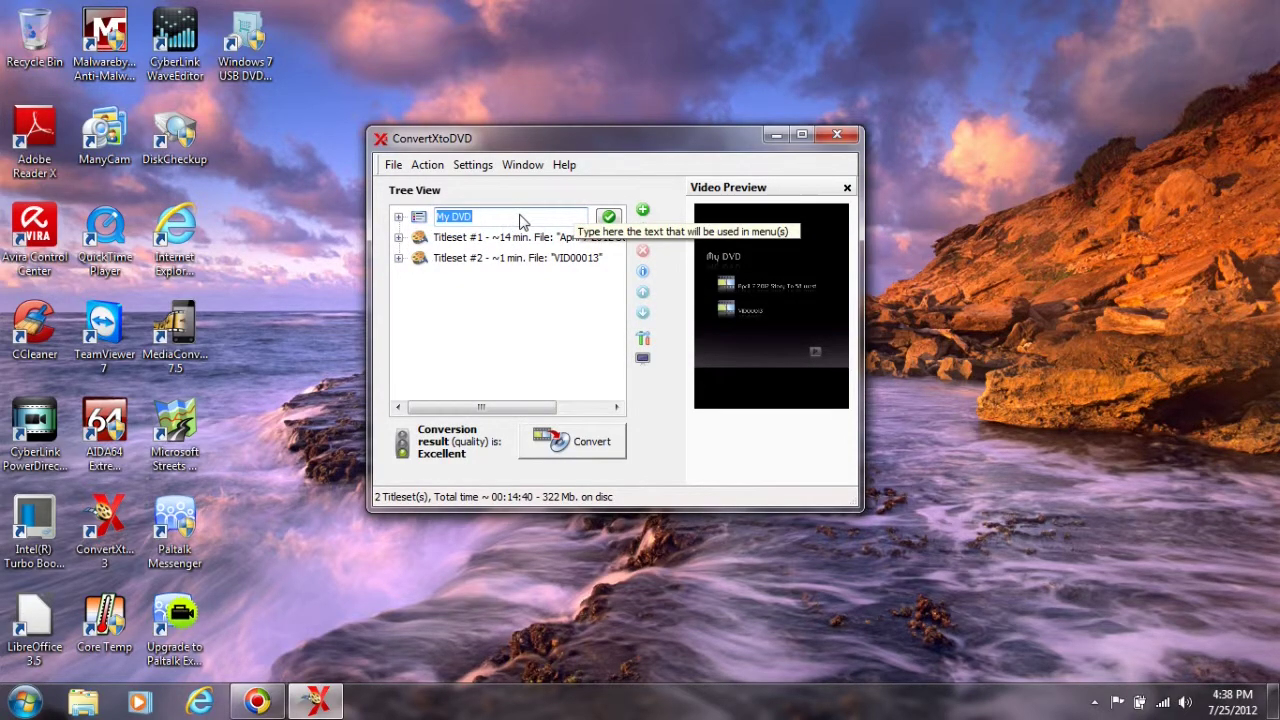
pyautogui.press('BackSpace')
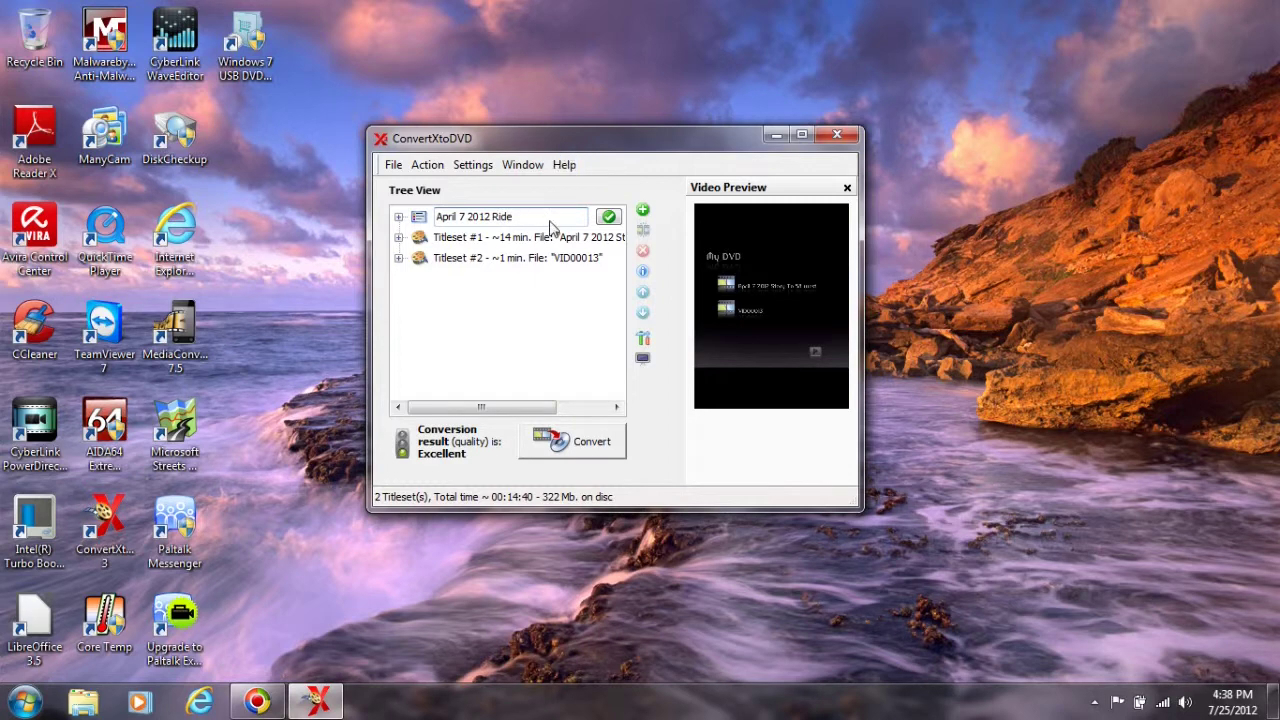
pyautogui.press('Return')
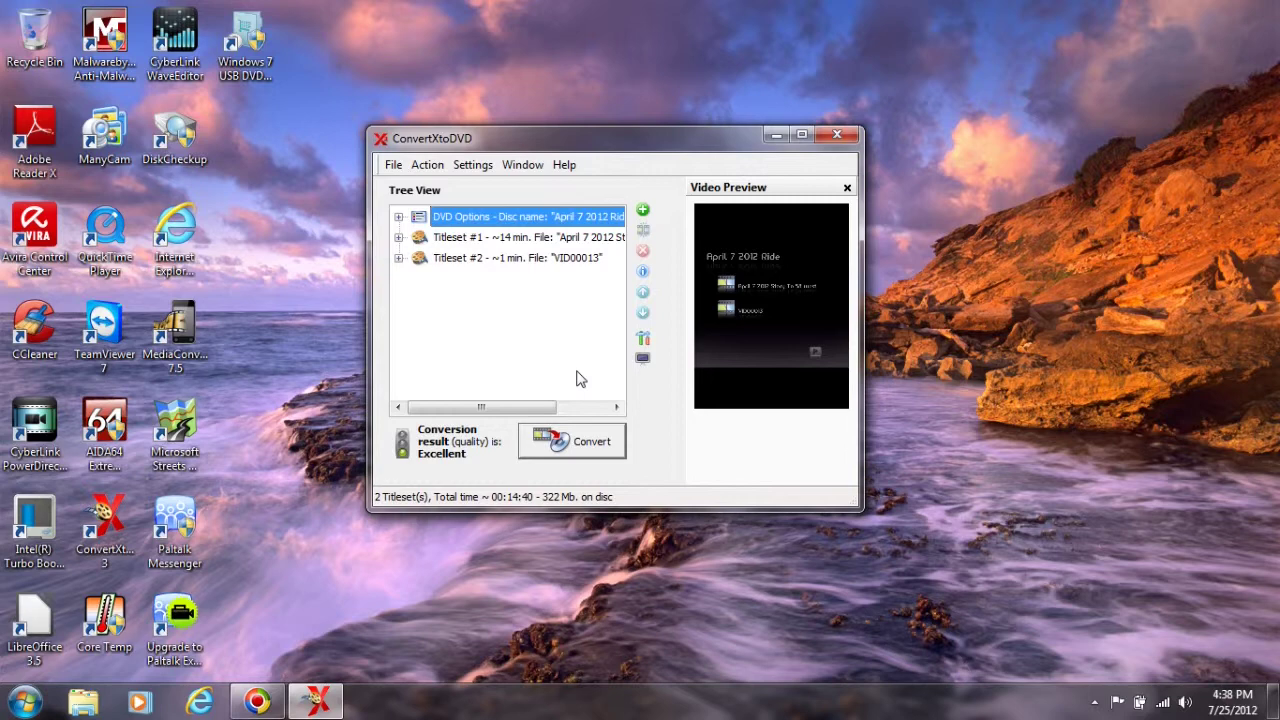
# - Start converting and burning the two-titleset 'April 7 2012 Ride' DVD
pyautogui.click(562, 447)
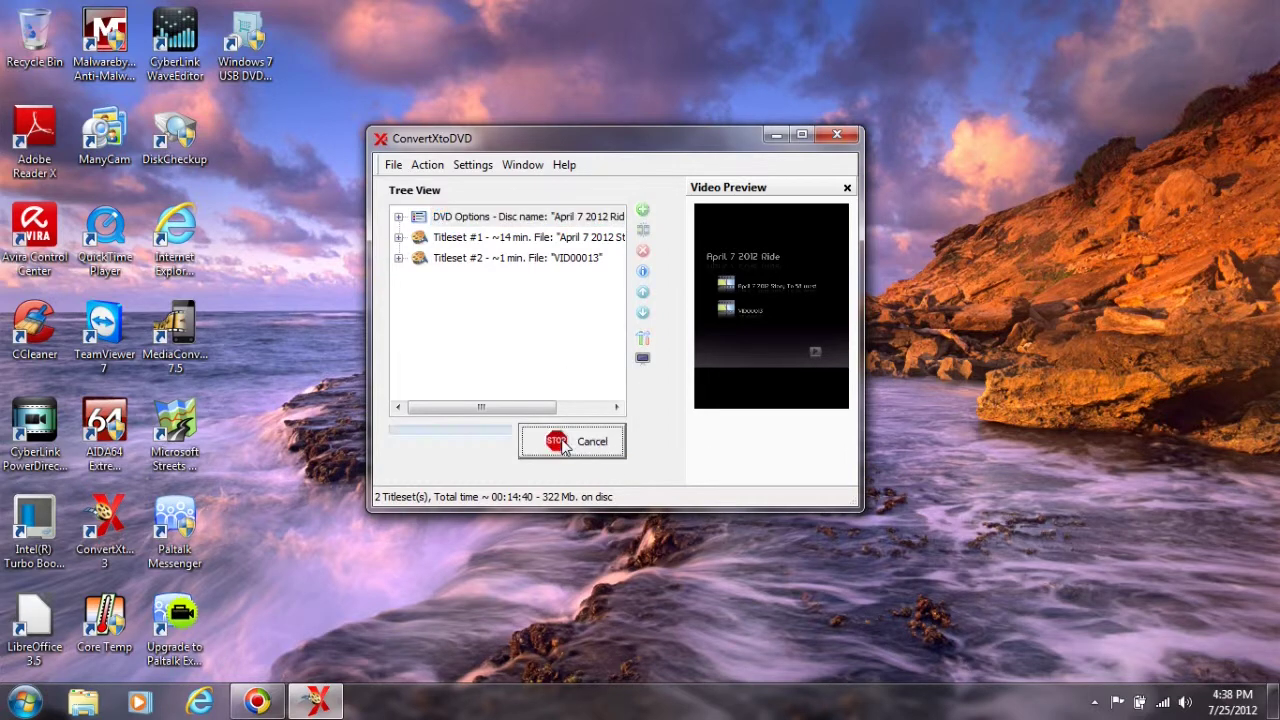